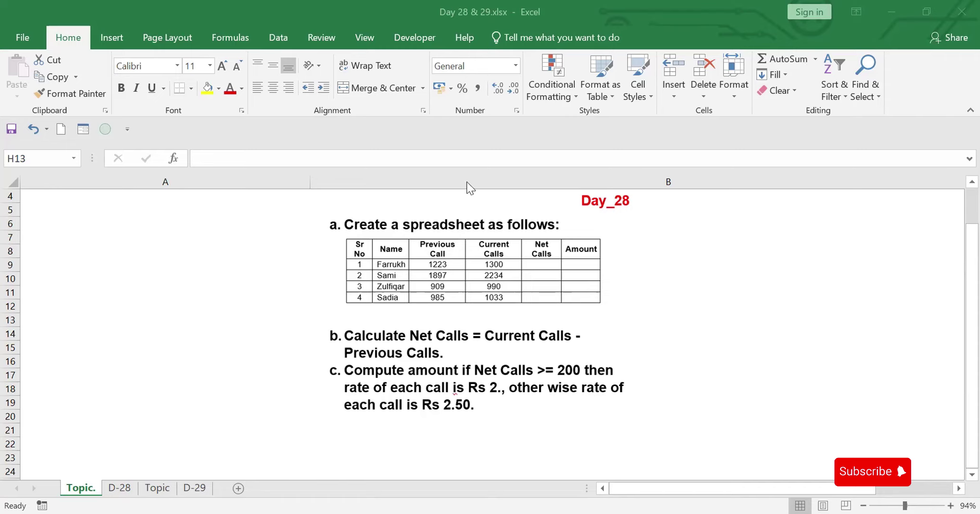
# On the D-28 sheet, calculate Net Calls in E2 with =D2-C2 and fill the formula down to E5.
pyautogui.click(117, 489)
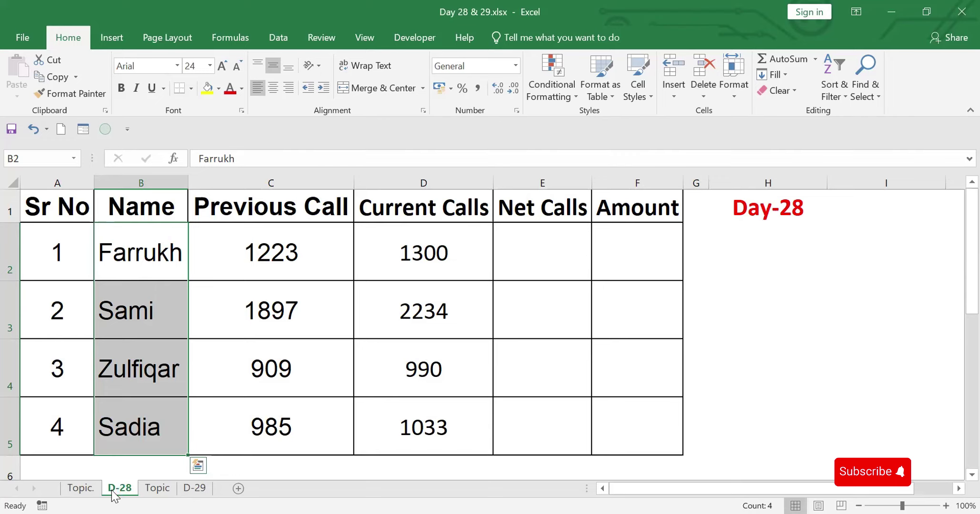
pyautogui.click(544, 243)
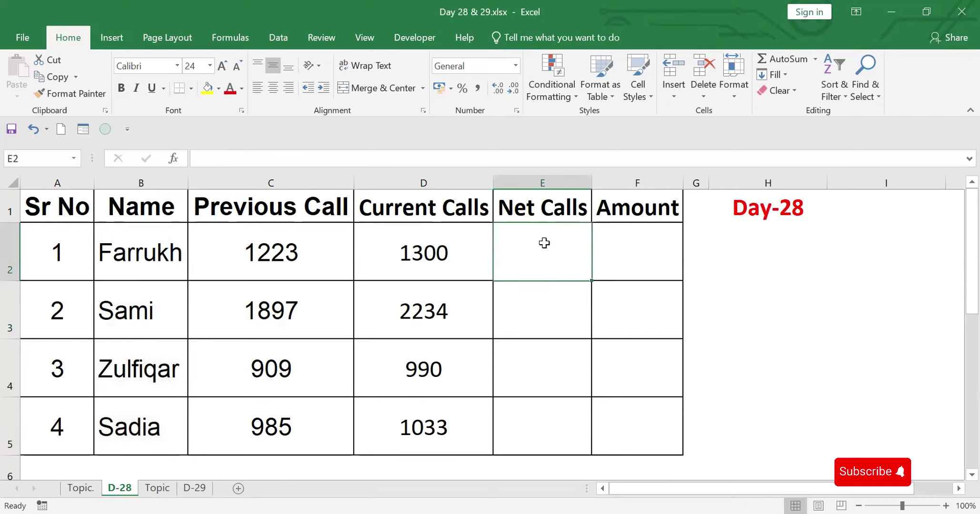
pyautogui.write('=')
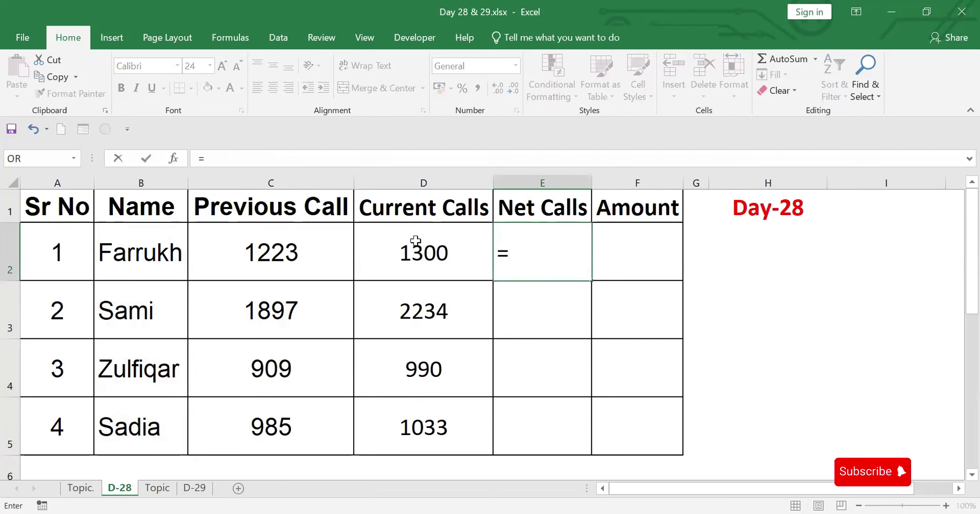
pyautogui.click(415, 241)
pyautogui.write('-')
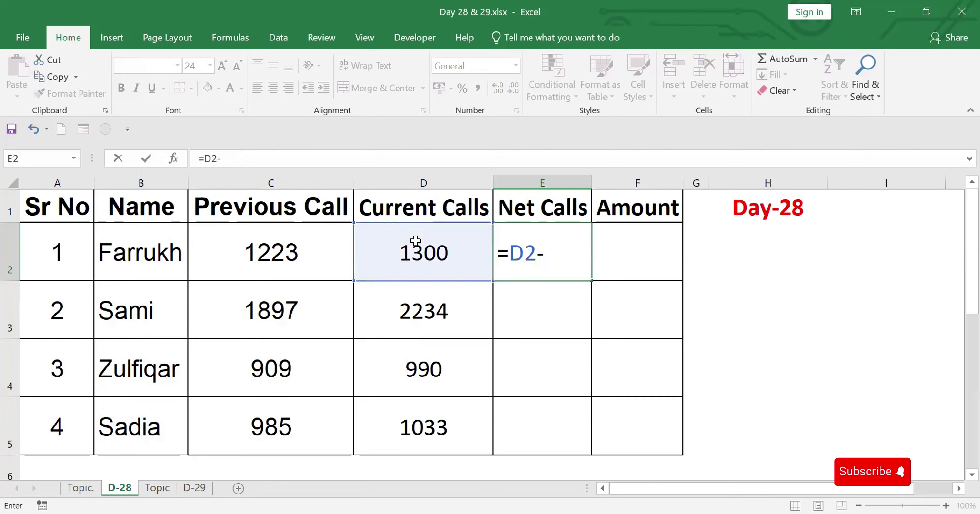
pyautogui.click(285, 244)
pyautogui.press('Return')
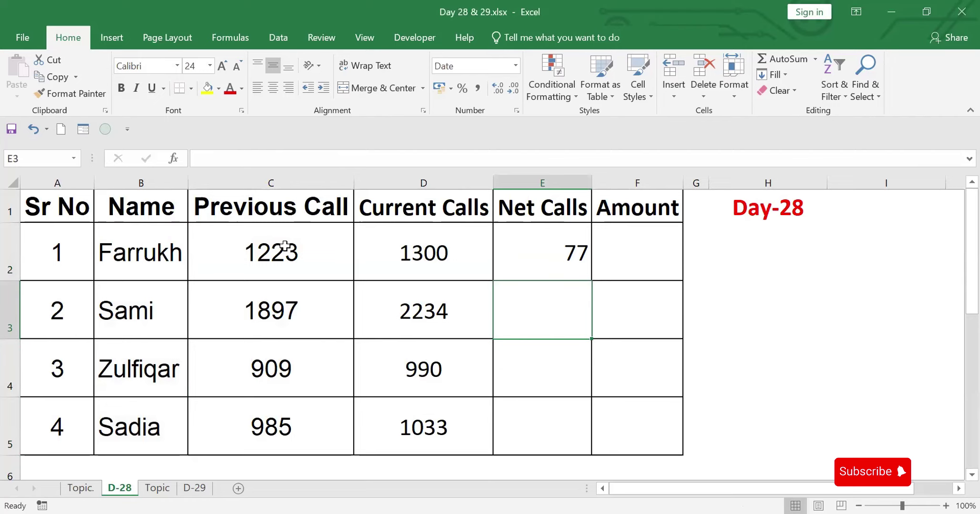
pyautogui.click(536, 253)
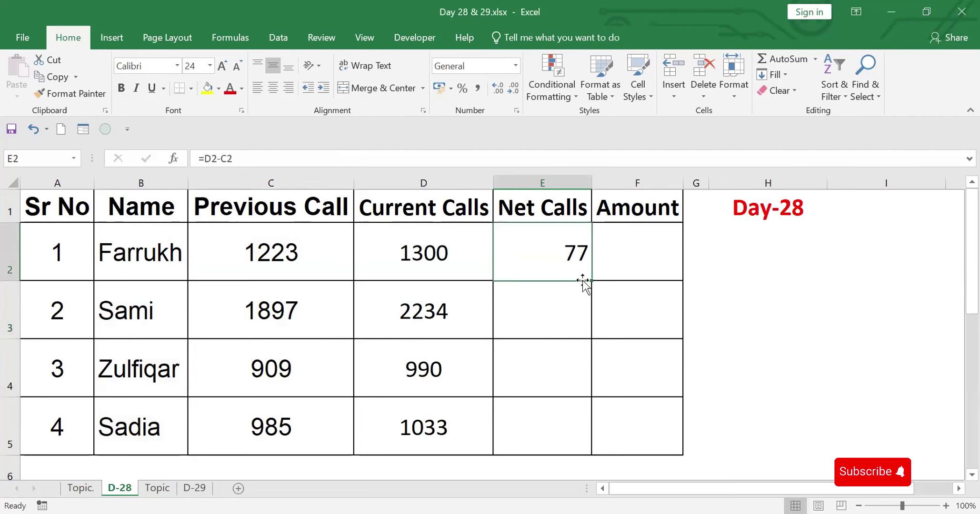
pyautogui.doubleClick(591, 281)
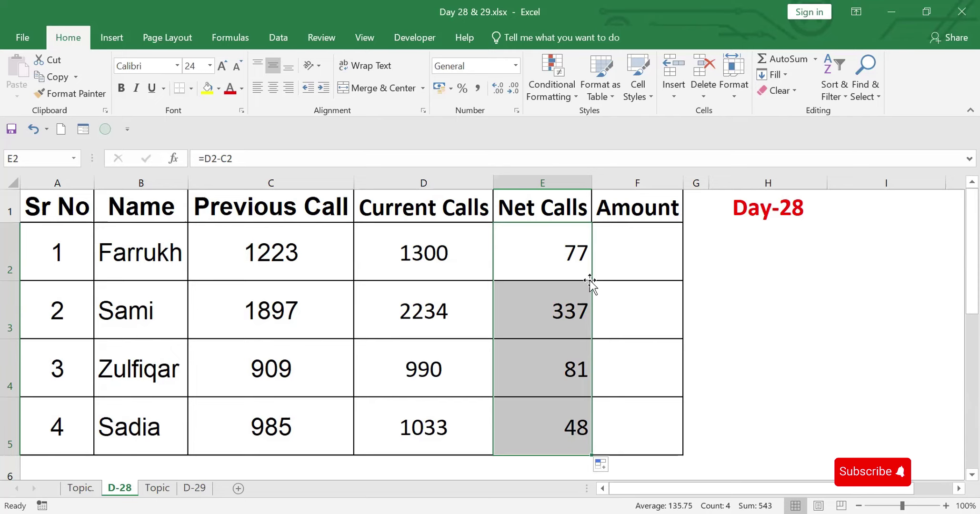
# Calculate Amount in F2 with =E2*2.5 and fill the formula down to F5.
pyautogui.click(644, 248)
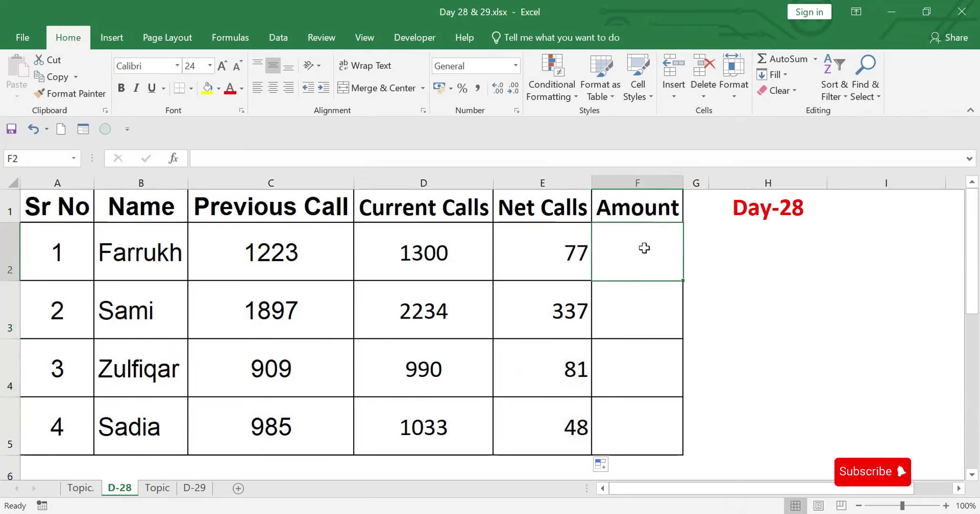
pyautogui.write('=')
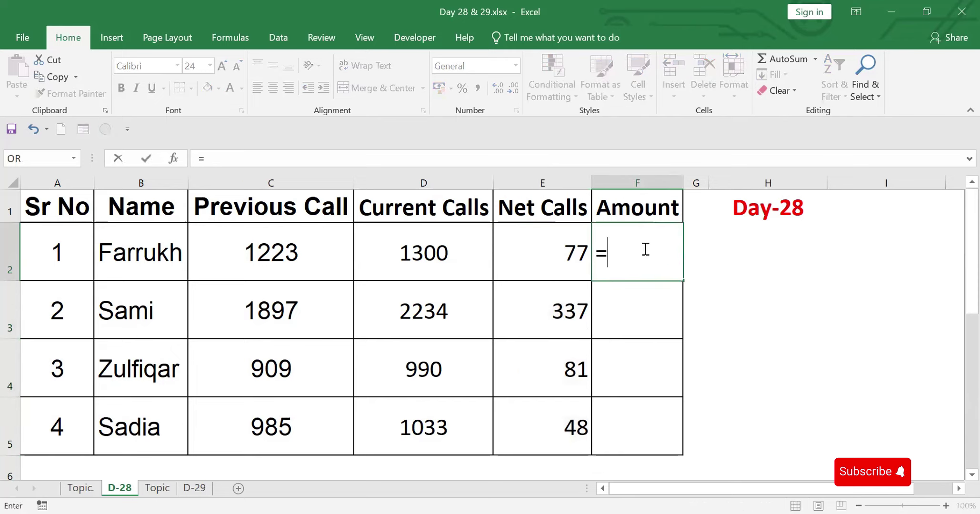
pyautogui.click(563, 253)
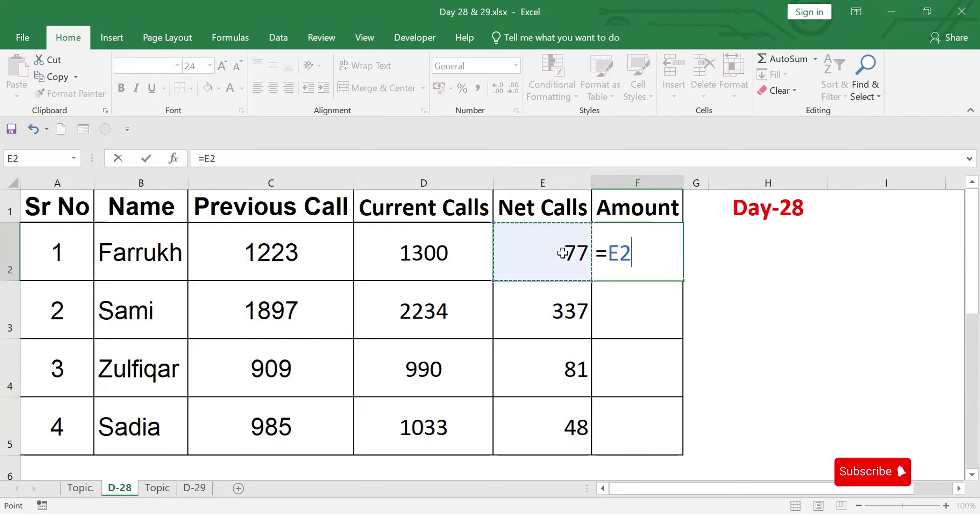
pyautogui.write('*')
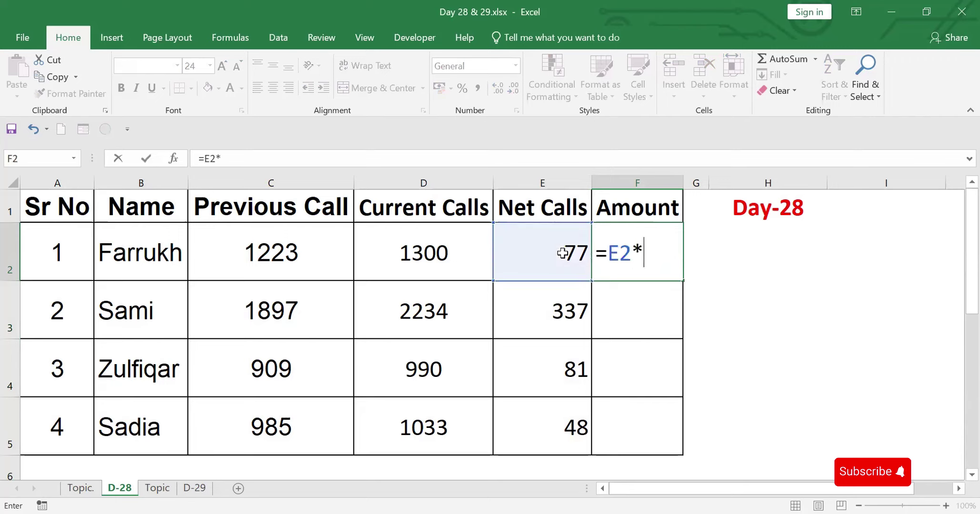
pyautogui.write('2.5')
pyautogui.press('Return')
pyautogui.click(632, 261)
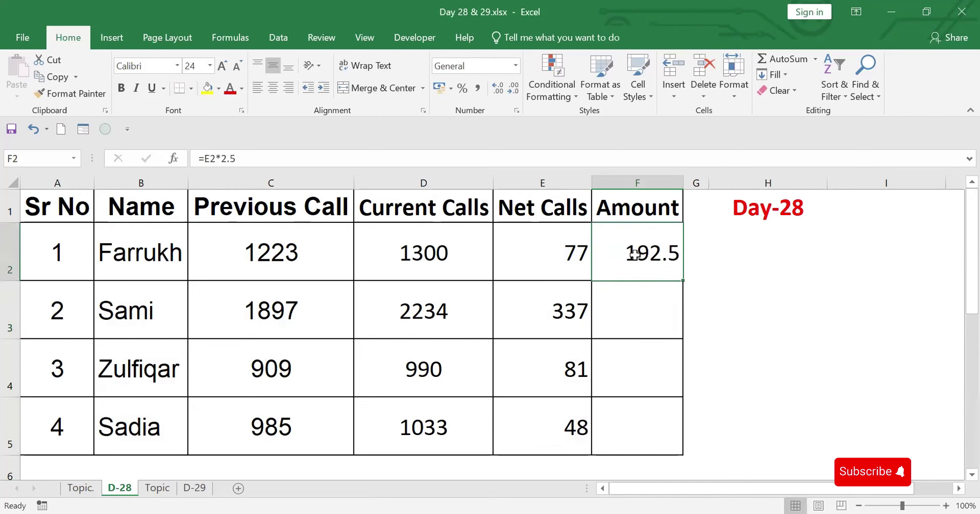
pyautogui.doubleClick(682, 281)
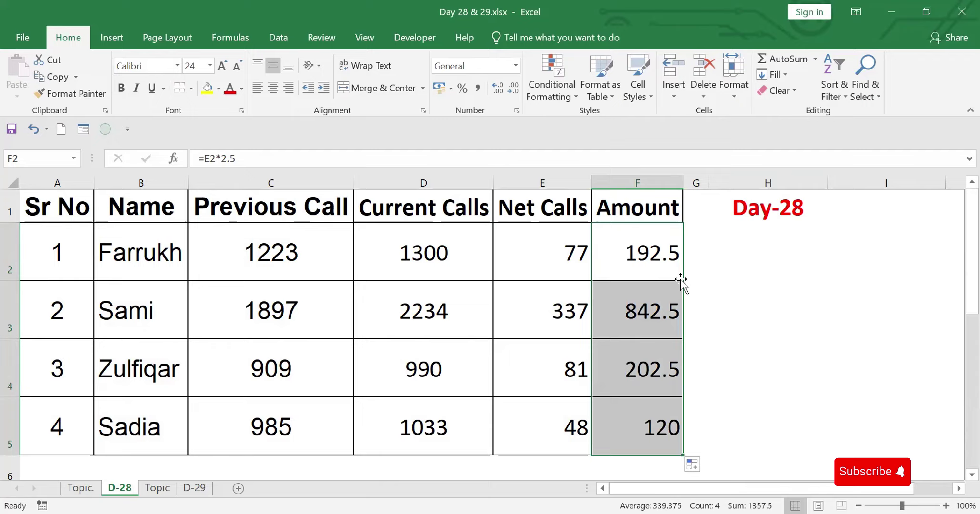
# Change the Amount formula in F2 to =E2*2 and refill it down to F5.
pyautogui.click(655, 251)
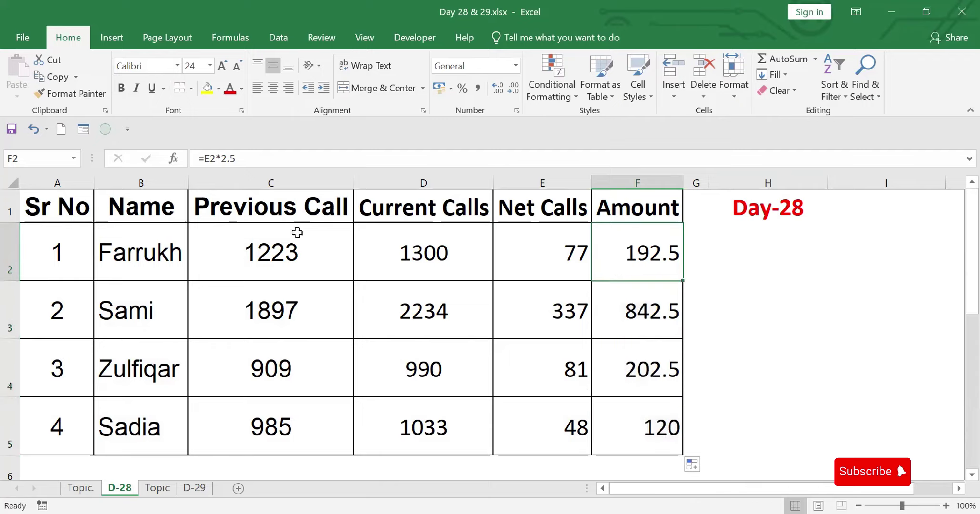
pyautogui.click(252, 158)
pyautogui.press('BackSpace')
pyautogui.press('BackSpace')
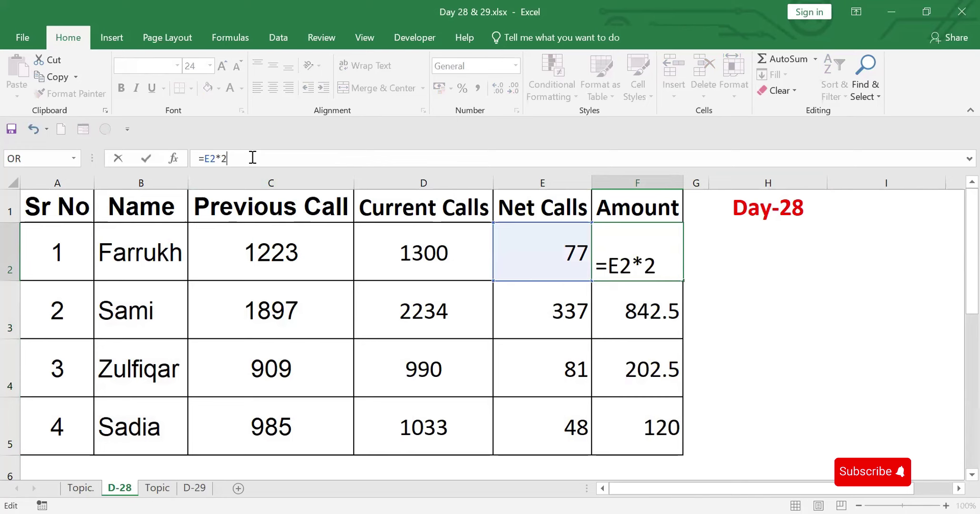
pyautogui.press('Return')
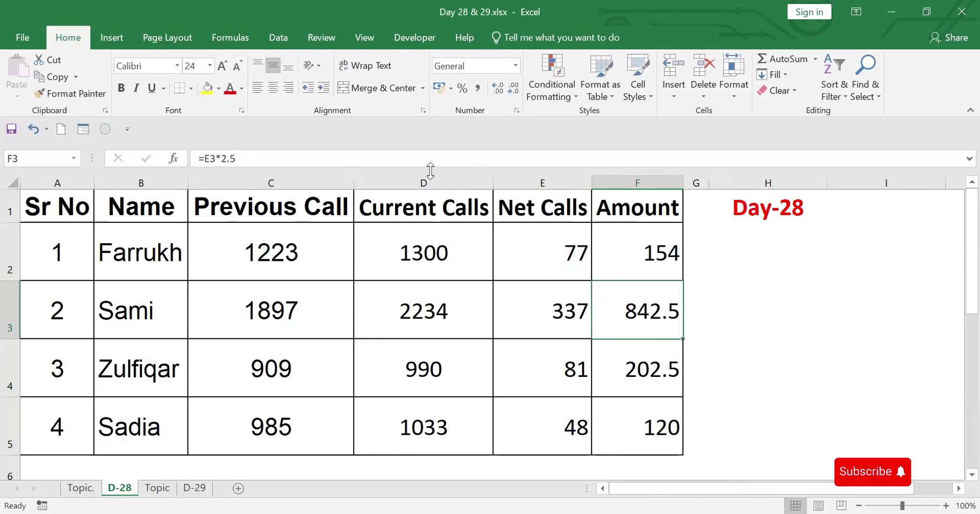
pyautogui.click(636, 256)
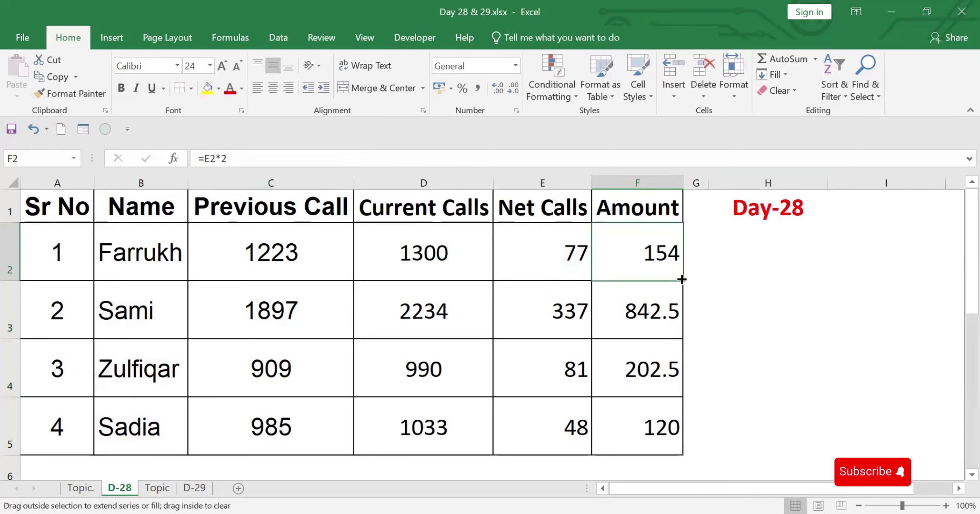
pyautogui.doubleClick(682, 281)
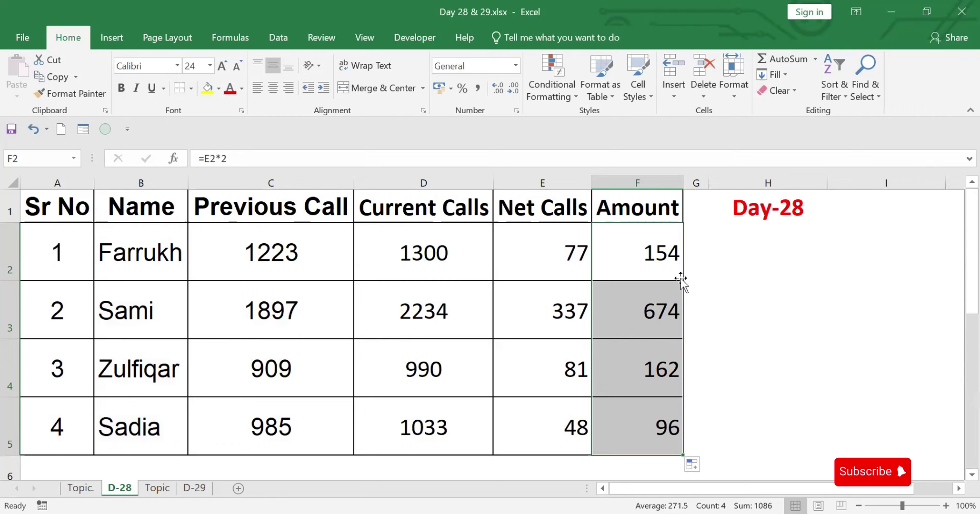
# Replace the Amount formula in F2 with the start of an IF formula testing whether E2>=200.
pyautogui.click(643, 254)
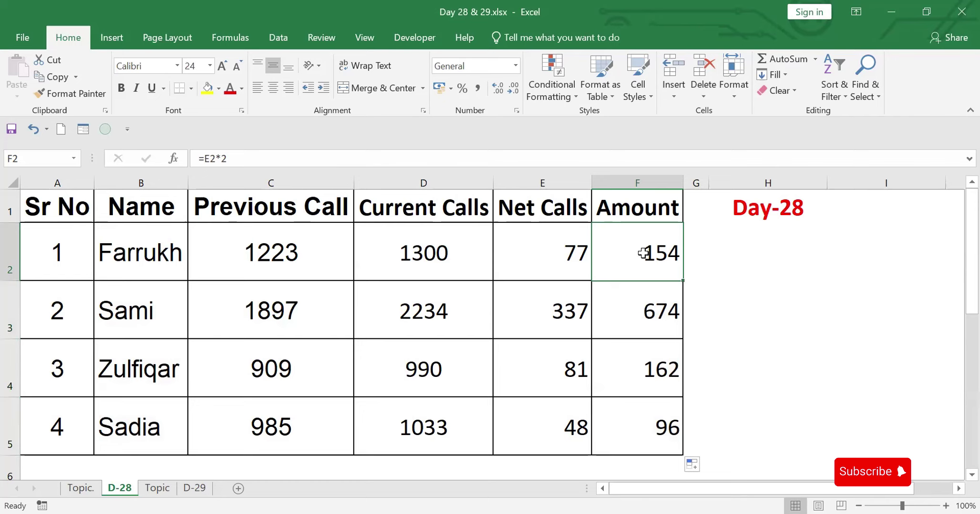
pyautogui.write('=')
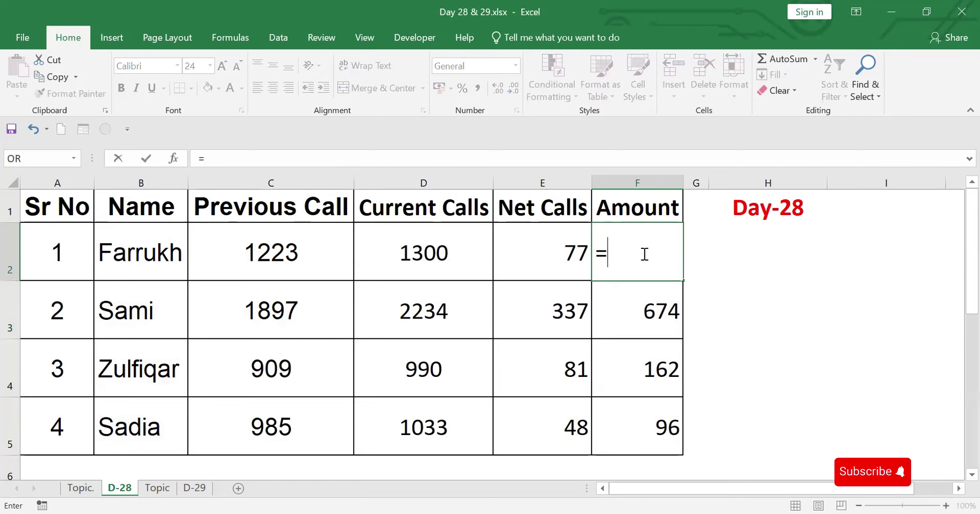
pyautogui.write('if')
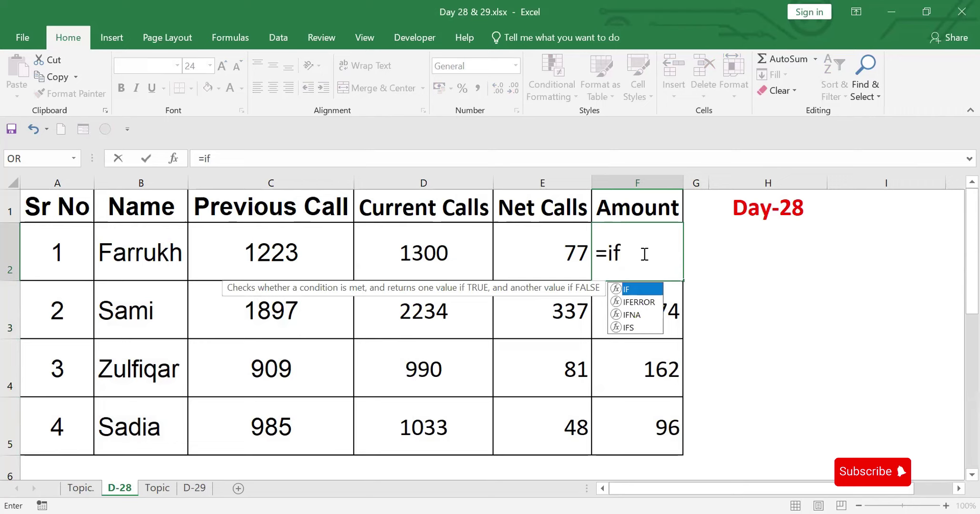
pyautogui.write('(')
pyautogui.click(565, 247)
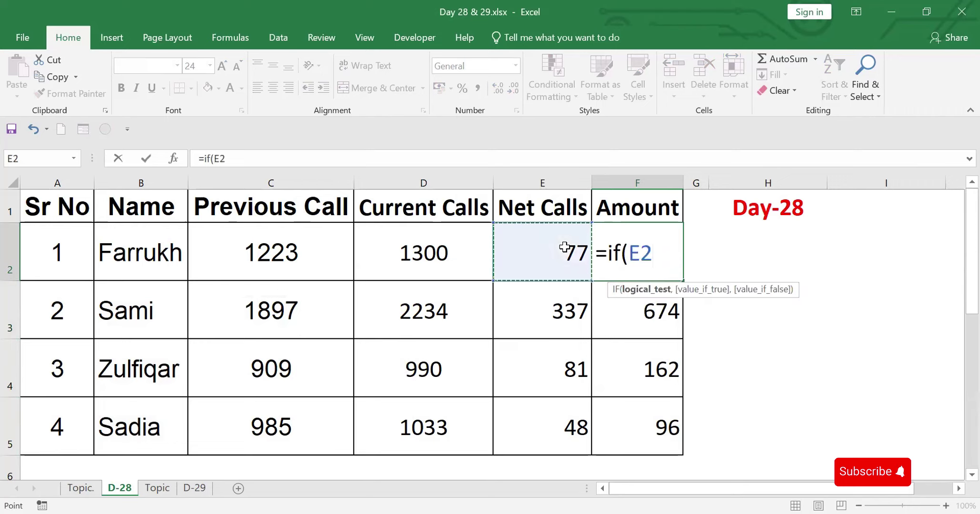
pyautogui.write('>')
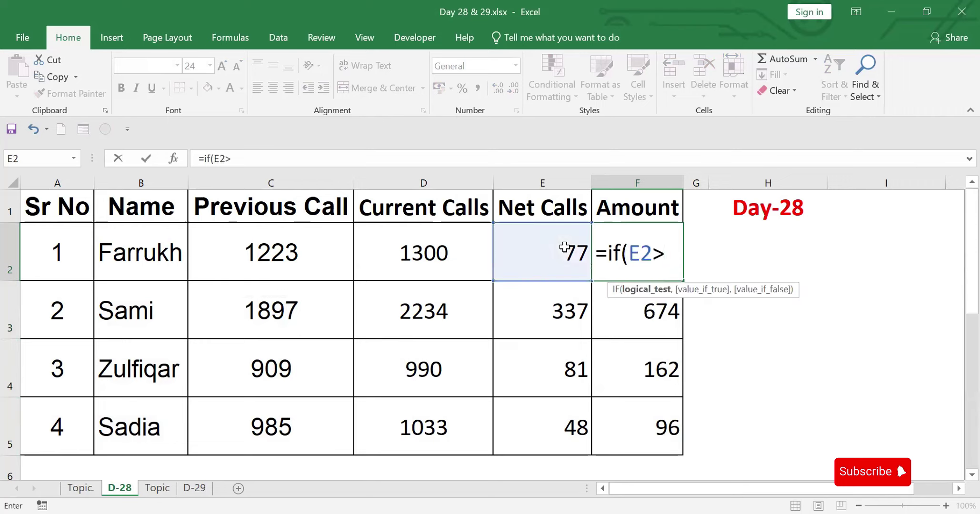
pyautogui.write('=200')
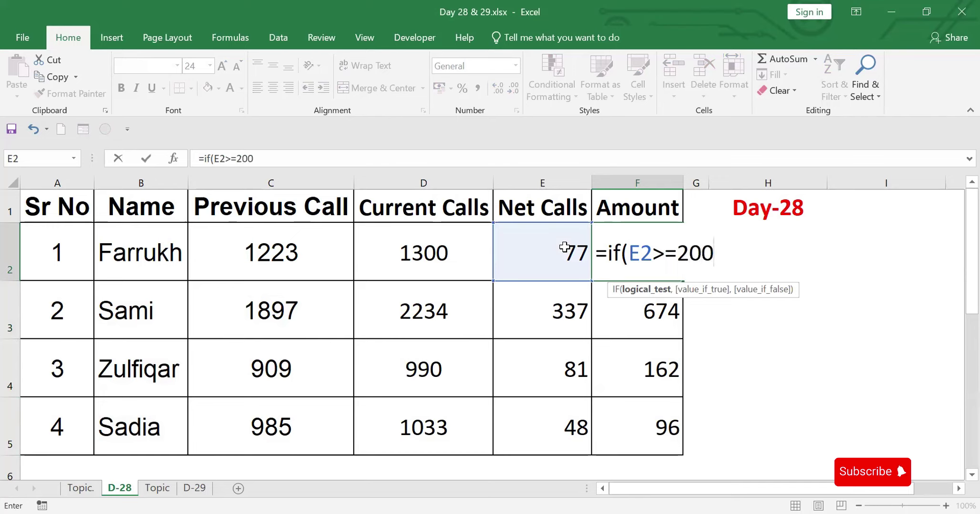
# Complete the IF formula in F2 with 2*E2 if true and 2.5*E2 if false, and fill it down to F5.
pyautogui.write(',')
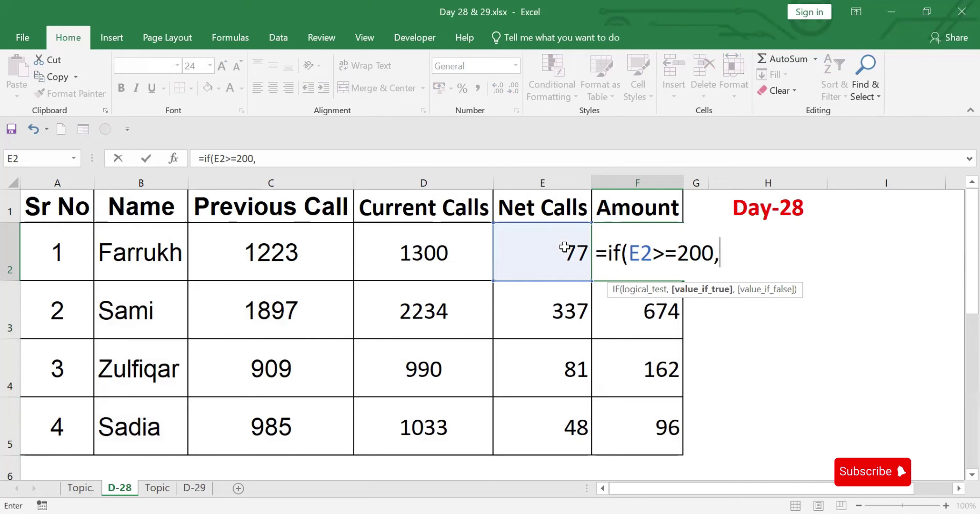
pyautogui.write('2*')
pyautogui.click(561, 250)
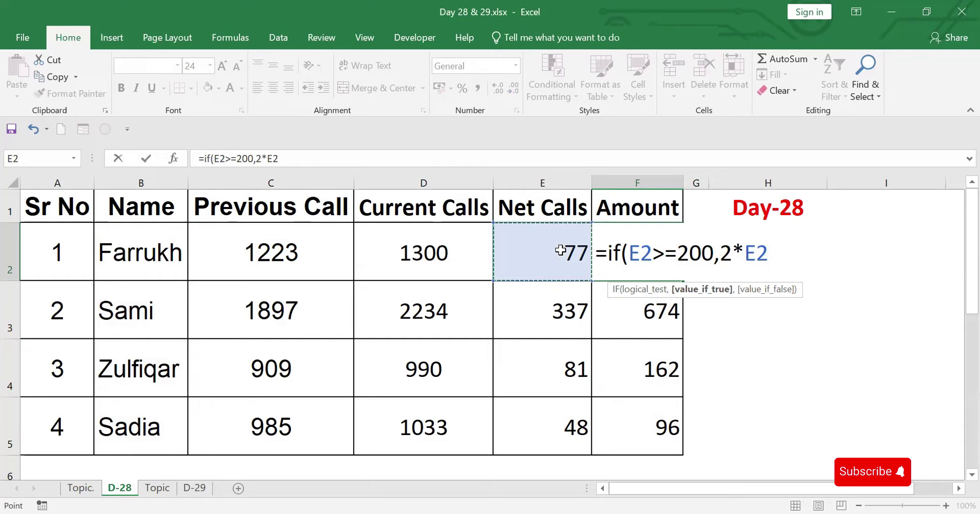
pyautogui.write(',')
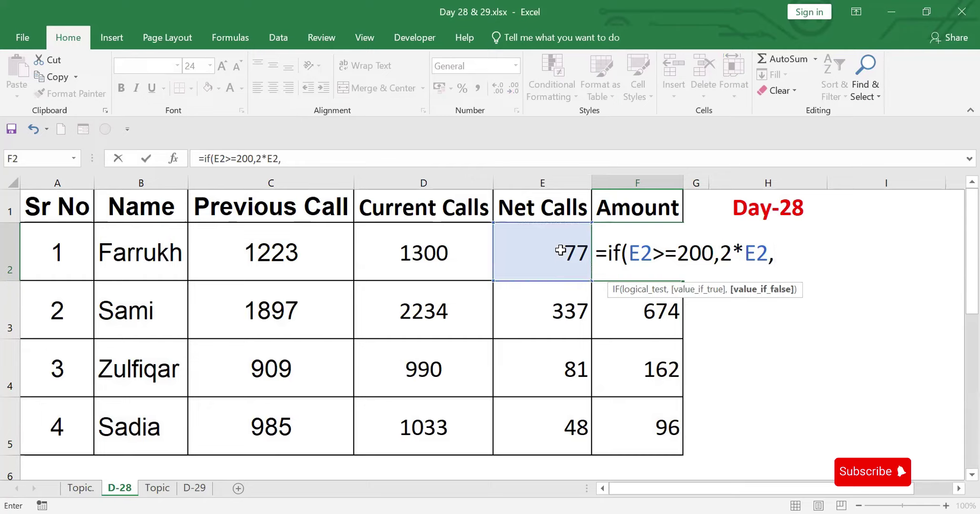
pyautogui.write('2.5*')
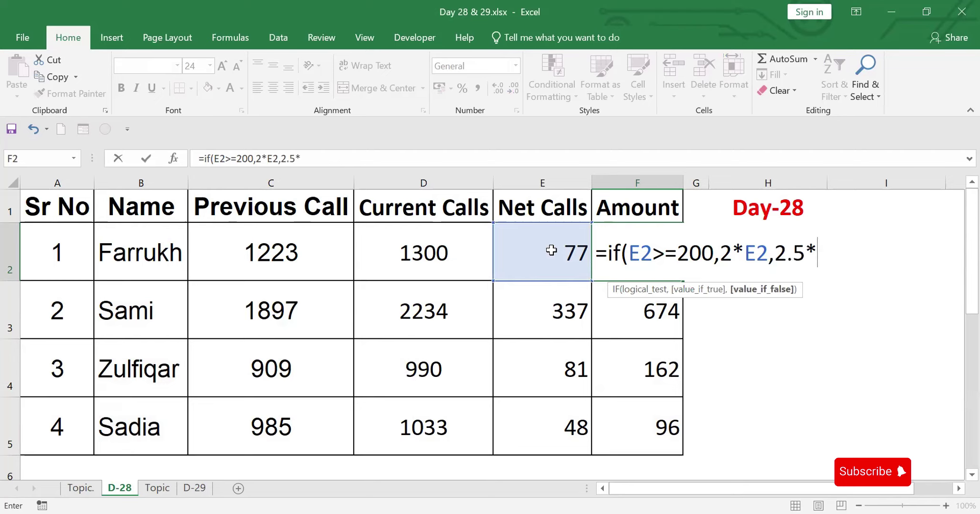
pyautogui.click(551, 250)
pyautogui.write(')')
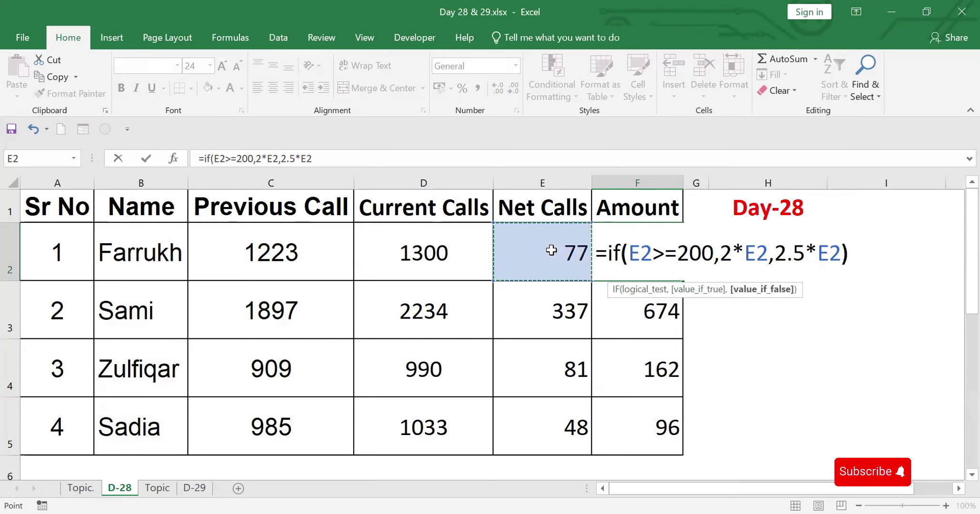
pyautogui.press('Return')
pyautogui.click(646, 245)
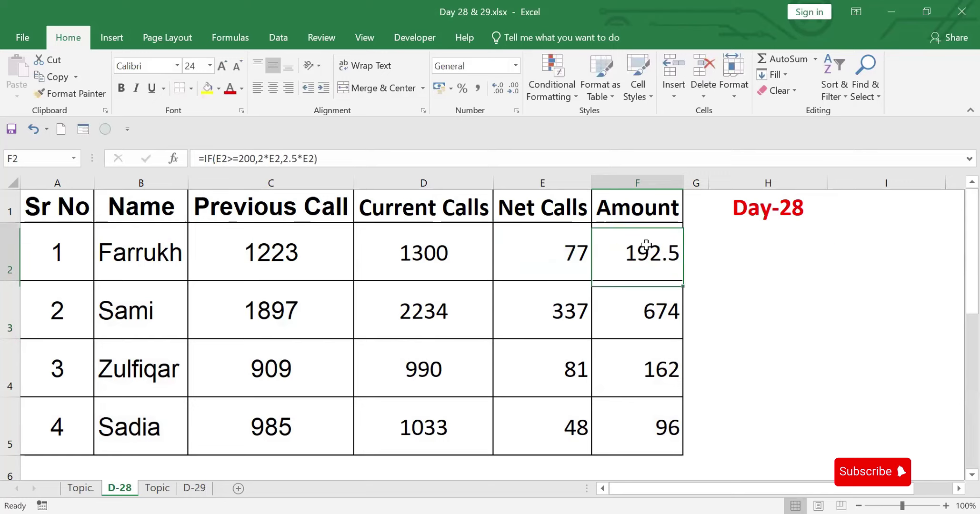
pyautogui.doubleClick(685, 278)
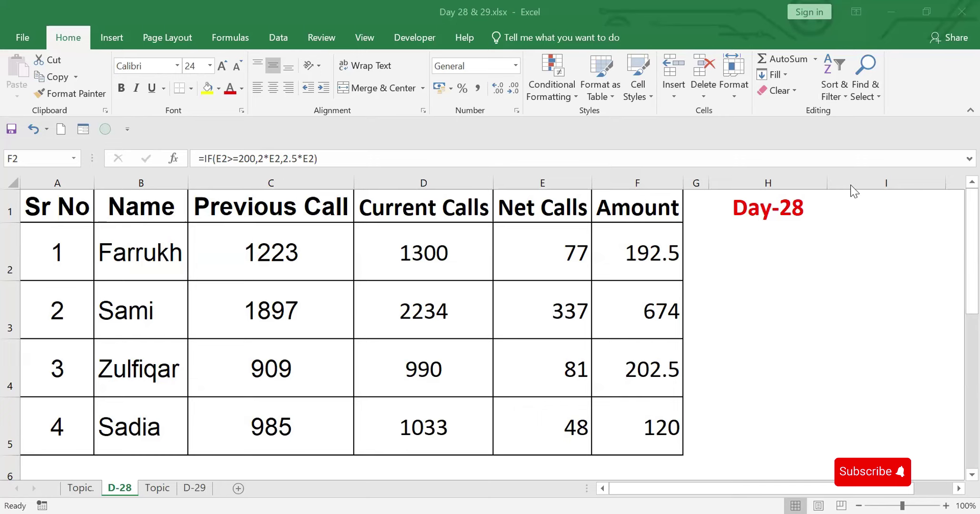
# Start a SWITCH formula in H2 with True as the expression and E2>=200 as the first value.
pyautogui.click(754, 246)
pyautogui.write('=')
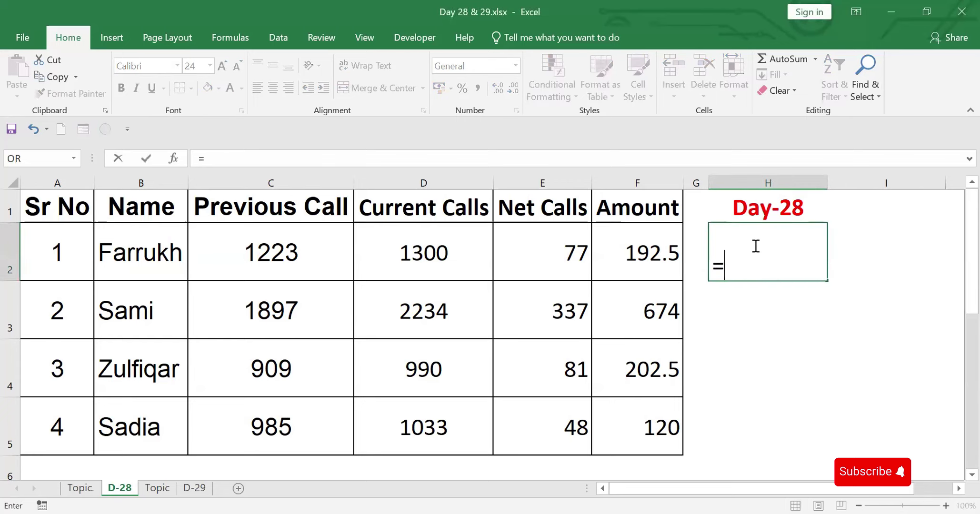
pyautogui.write('s')
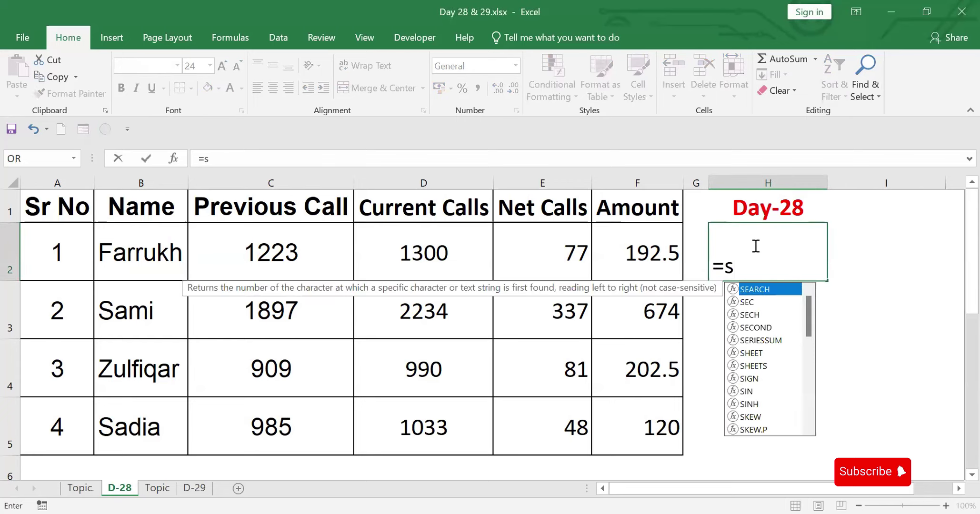
pyautogui.write('w')
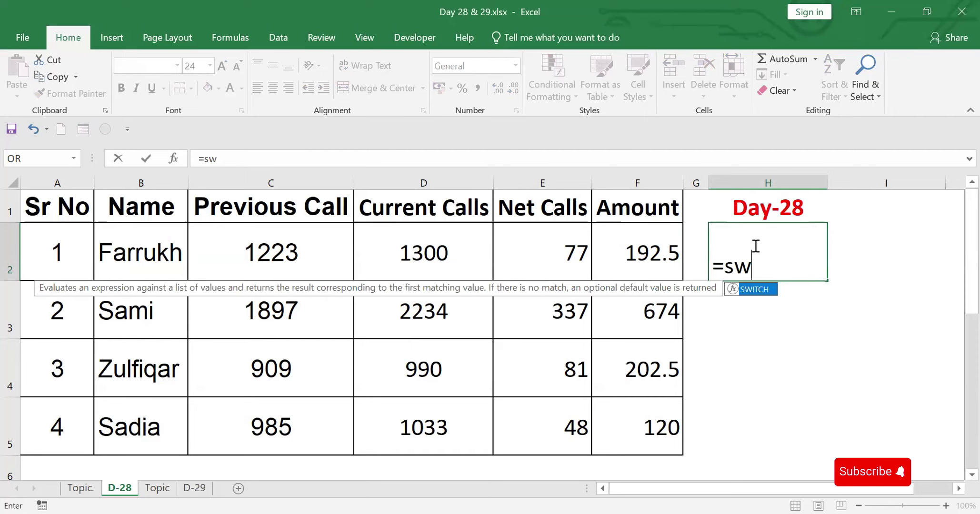
pyautogui.press('Tab')
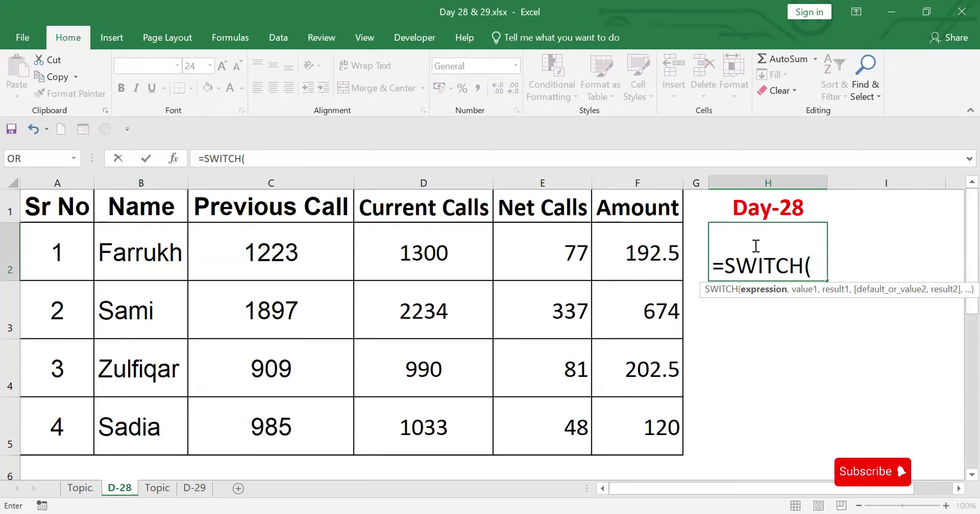
pyautogui.write('True')
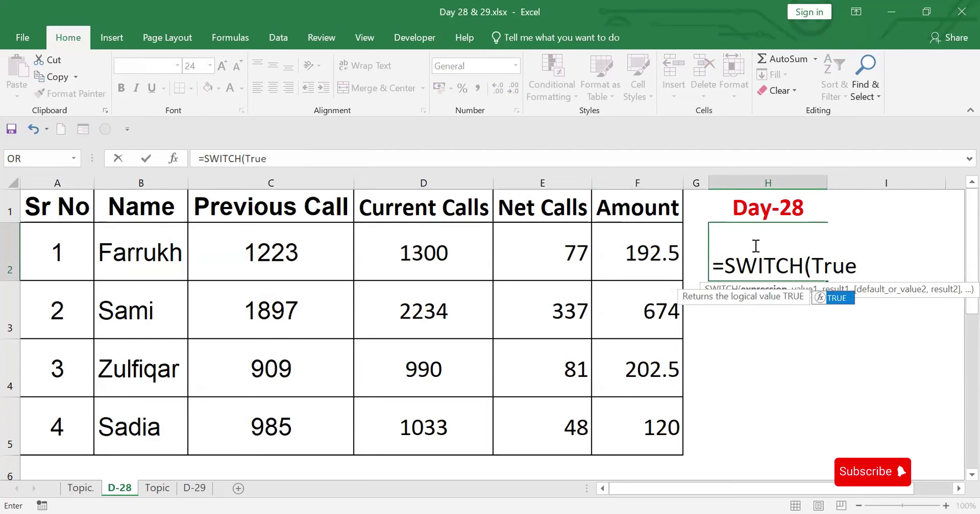
pyautogui.write(',')
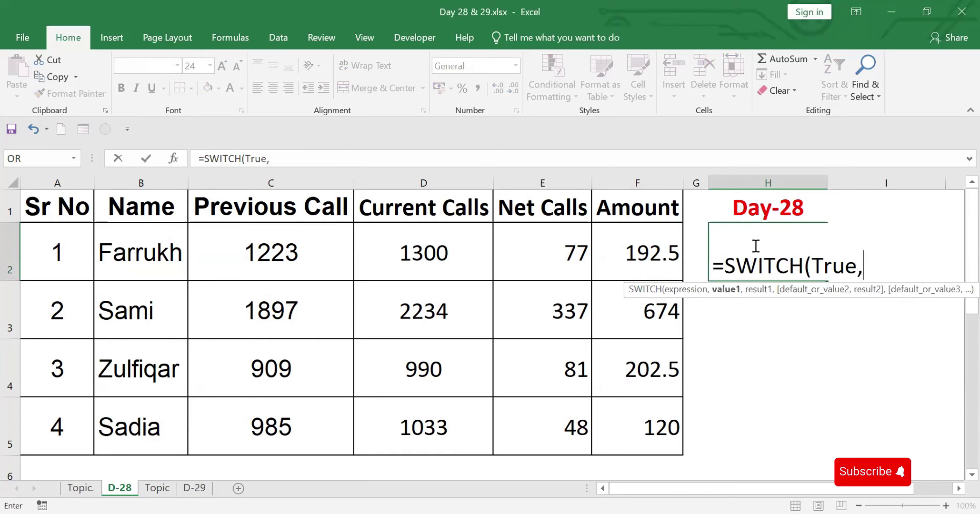
pyautogui.click(563, 248)
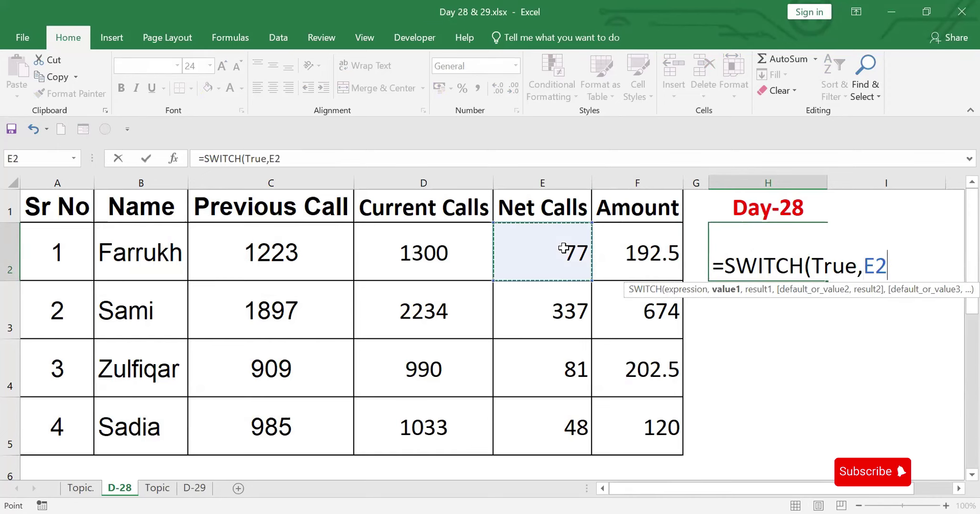
pyautogui.write('>=')
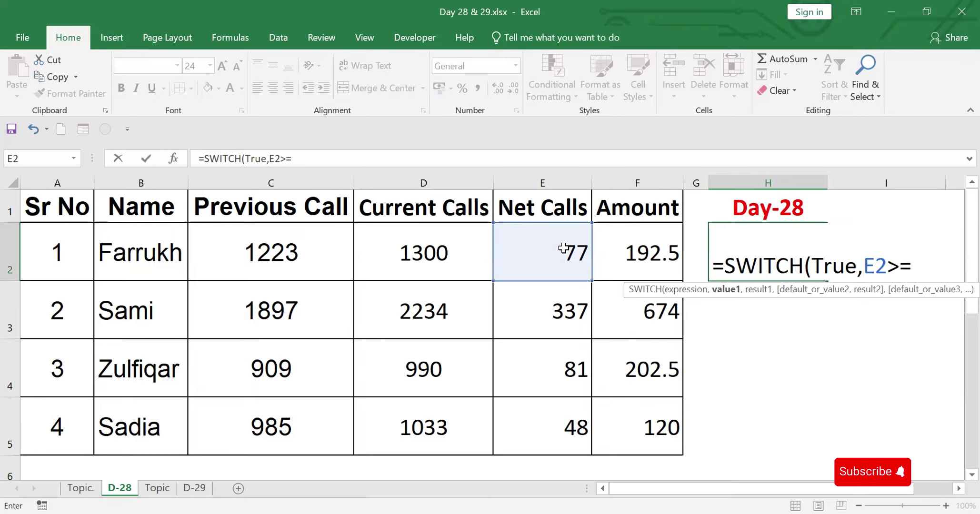
pyautogui.write('200')
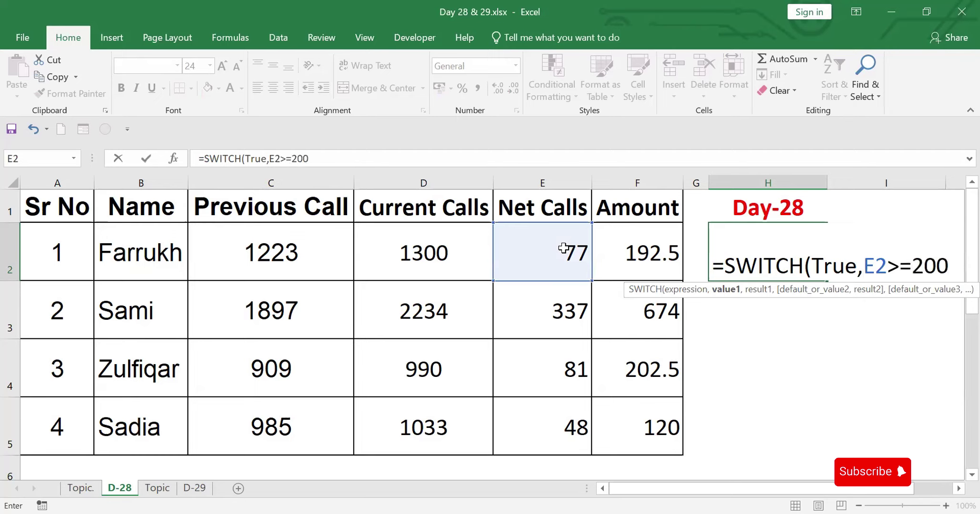
pyautogui.write(',')
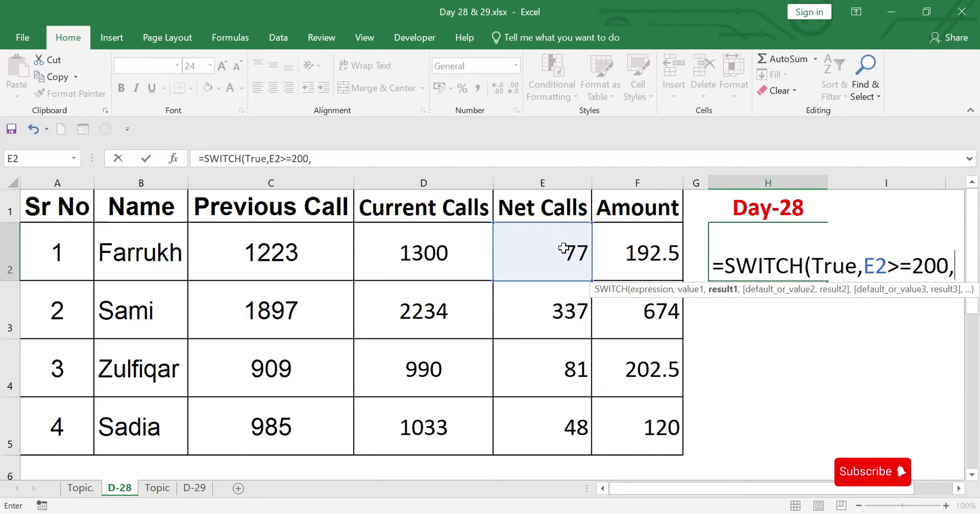
# Complete the SWITCH formula in H2 with result E2*2 and default E2*2.5, and fill it down to H5.
pyautogui.click(563, 248)
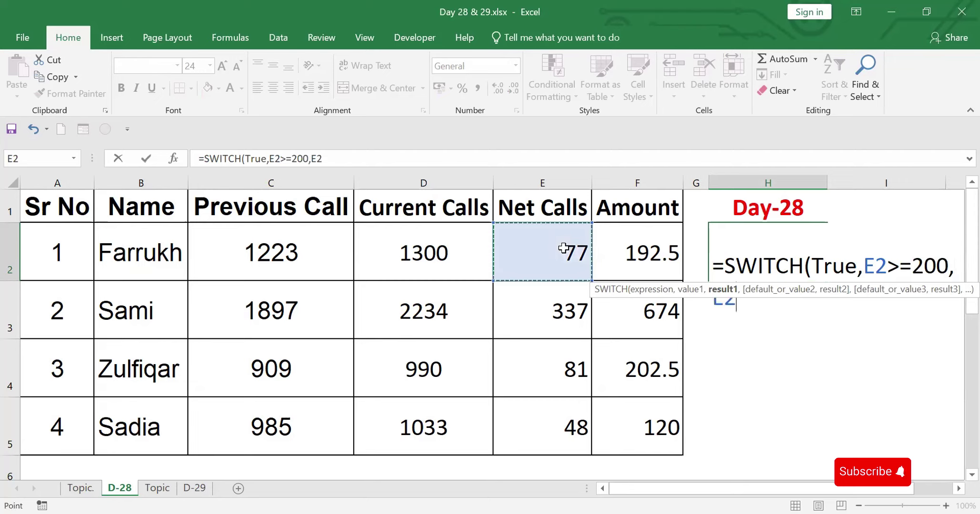
pyautogui.write('*2')
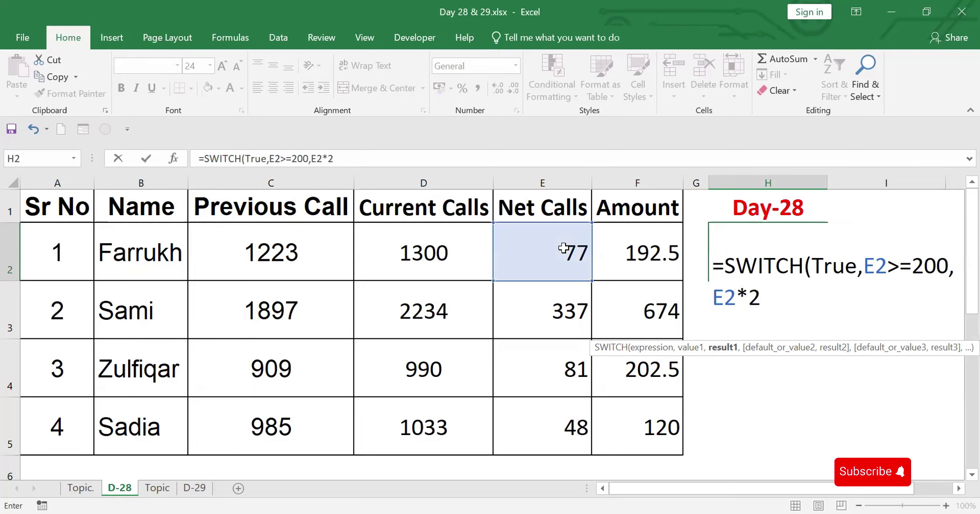
pyautogui.write(',')
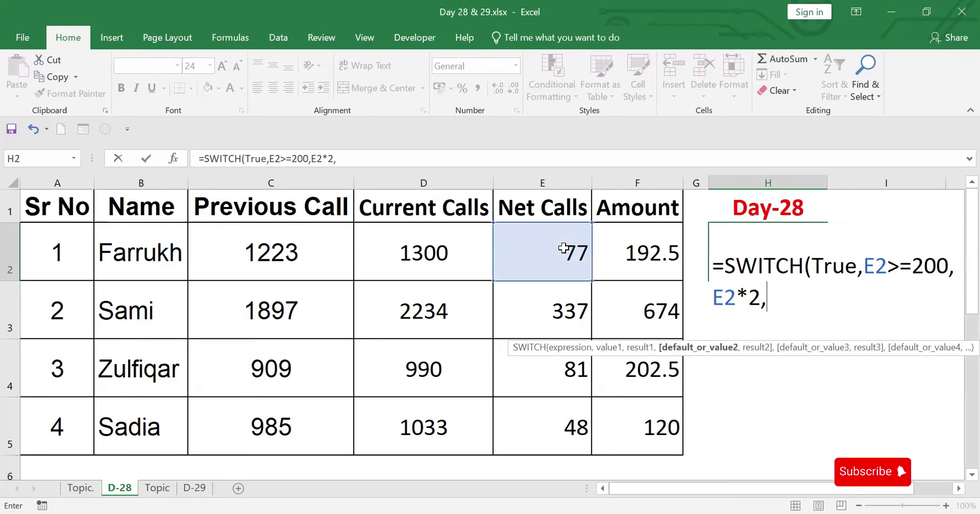
pyautogui.click(563, 248)
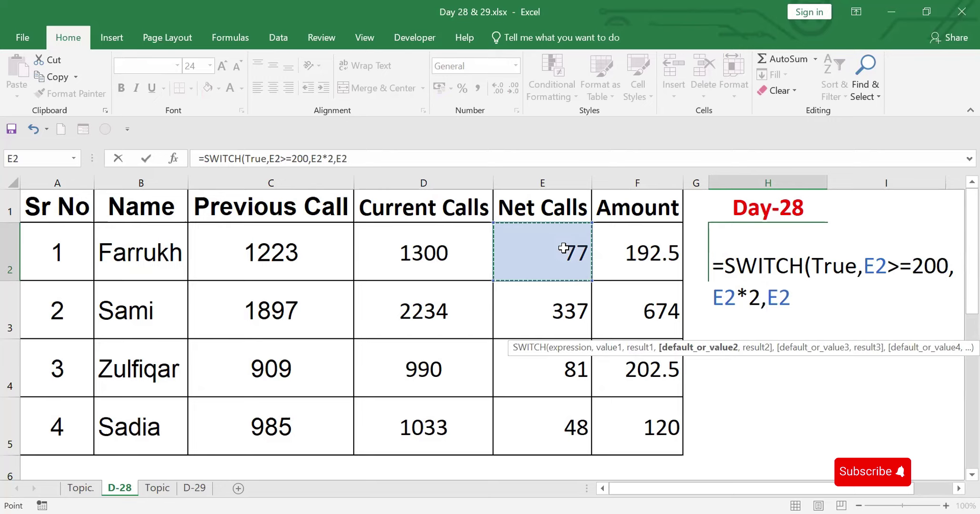
pyautogui.write('*2.5')
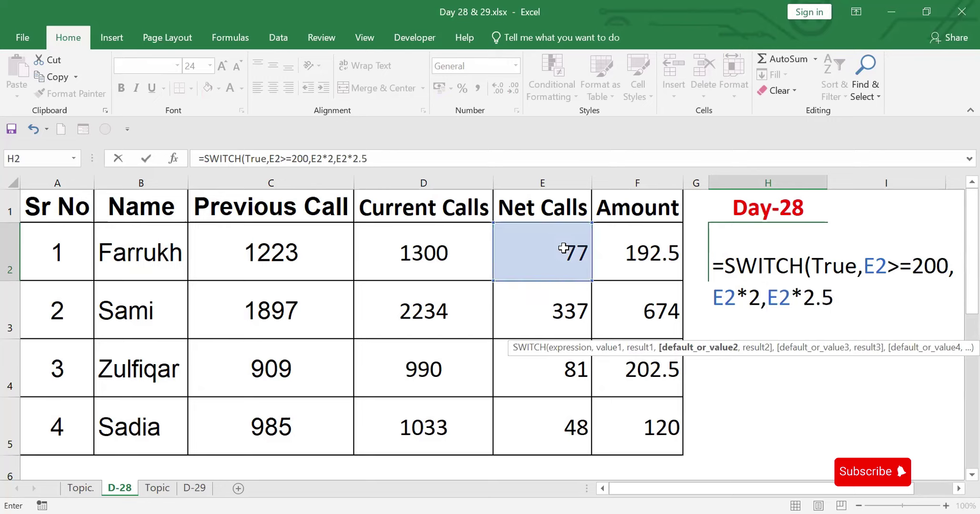
pyautogui.press('Return')
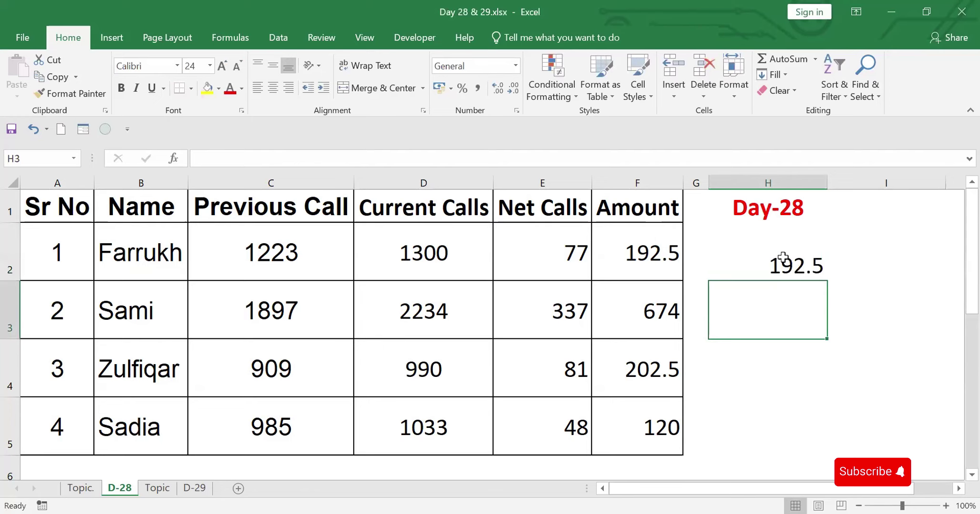
pyautogui.click(781, 255)
pyautogui.moveTo(829, 281); pyautogui.dragTo(838, 442)
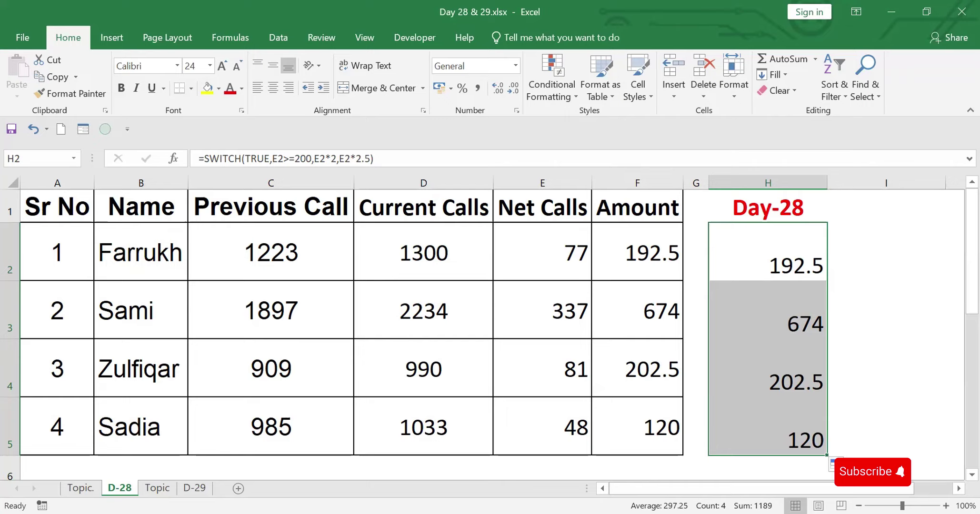
# Review the Day_29 task sheet, and on sheet D-29 enter =RANDBETWEEN(250,500) in B3 and fill it down to B8.
pyautogui.click(154, 489)
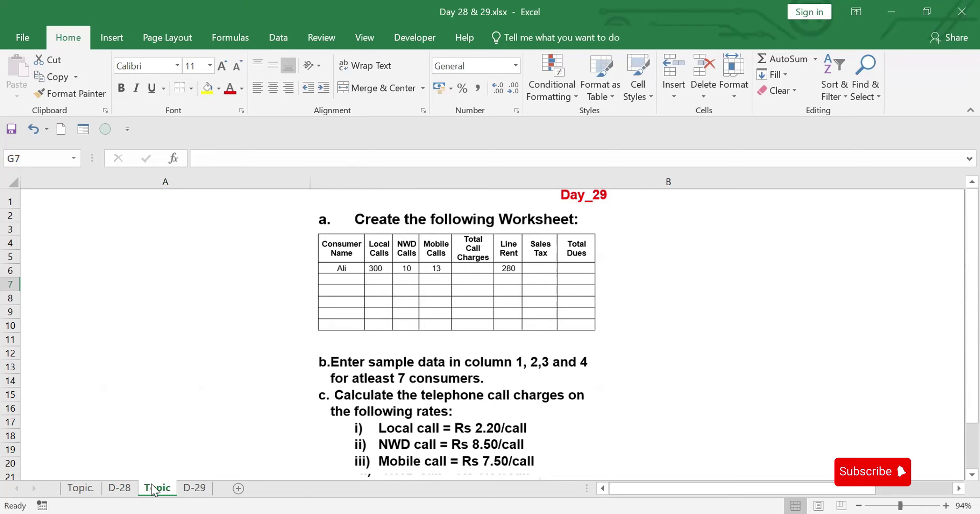
pyautogui.click(195, 489)
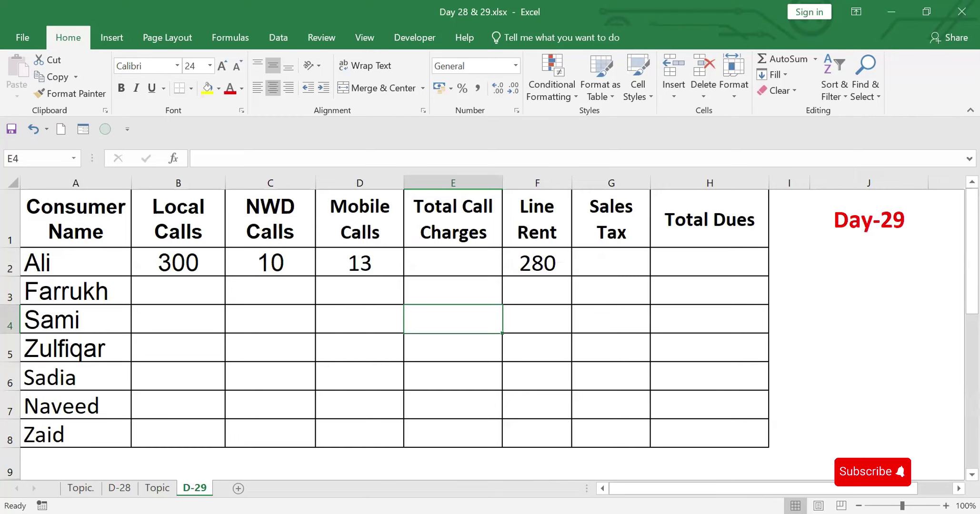
pyautogui.click(174, 291)
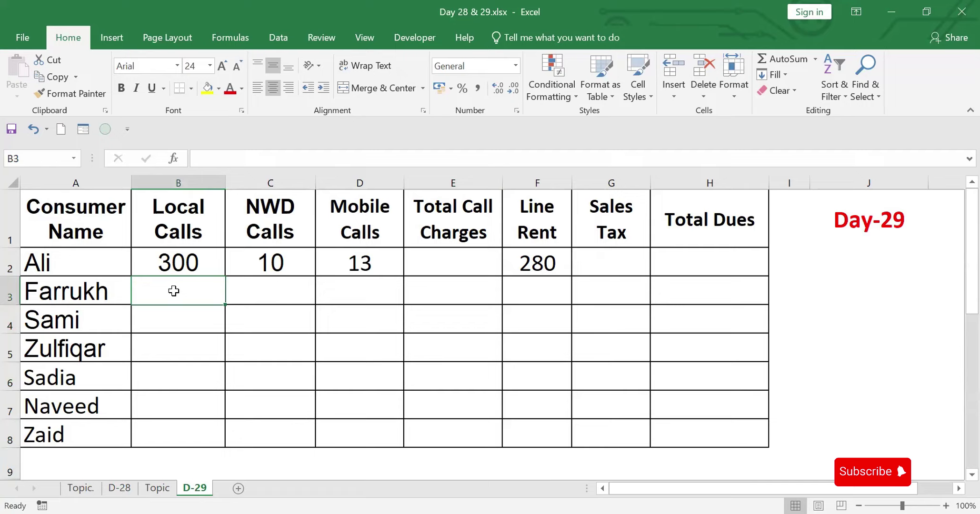
pyautogui.write('=')
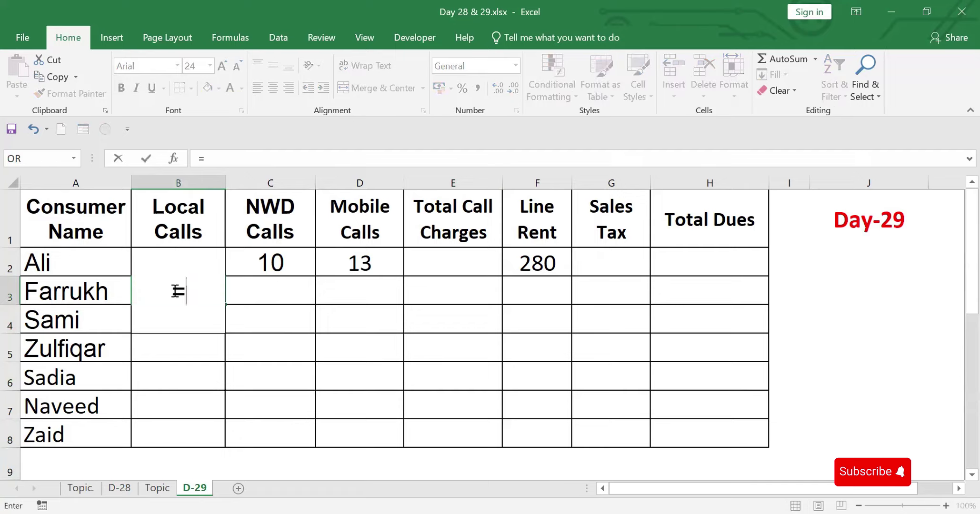
pyautogui.write('ra')
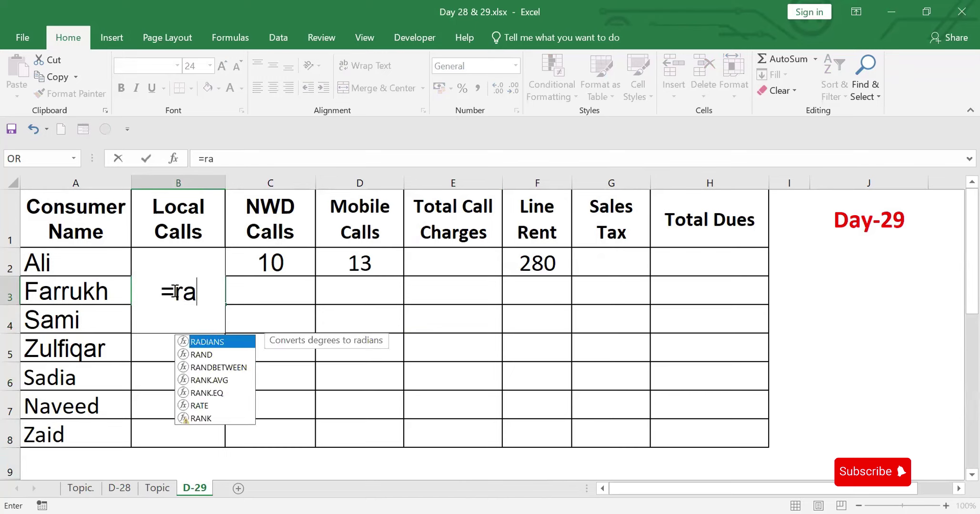
pyautogui.click(221, 368)
pyautogui.doubleClick(222, 367)
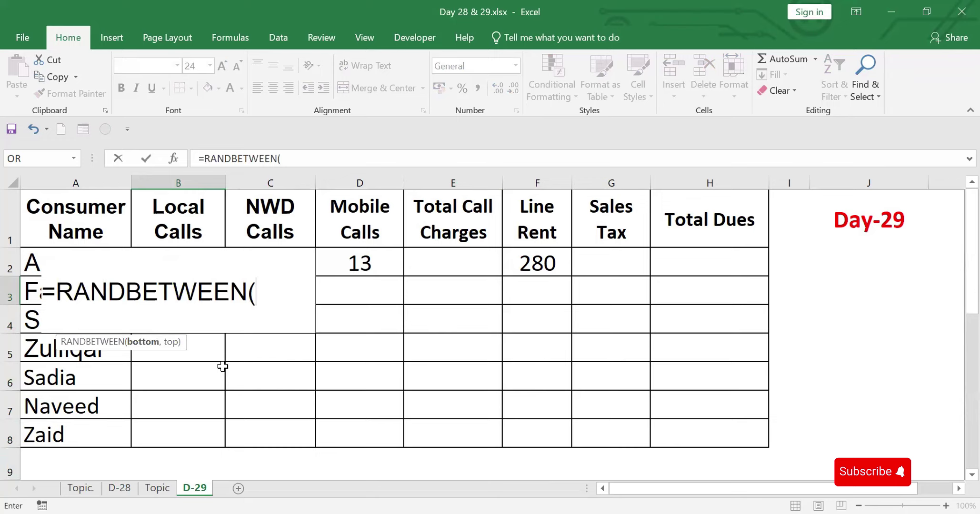
pyautogui.write('250')
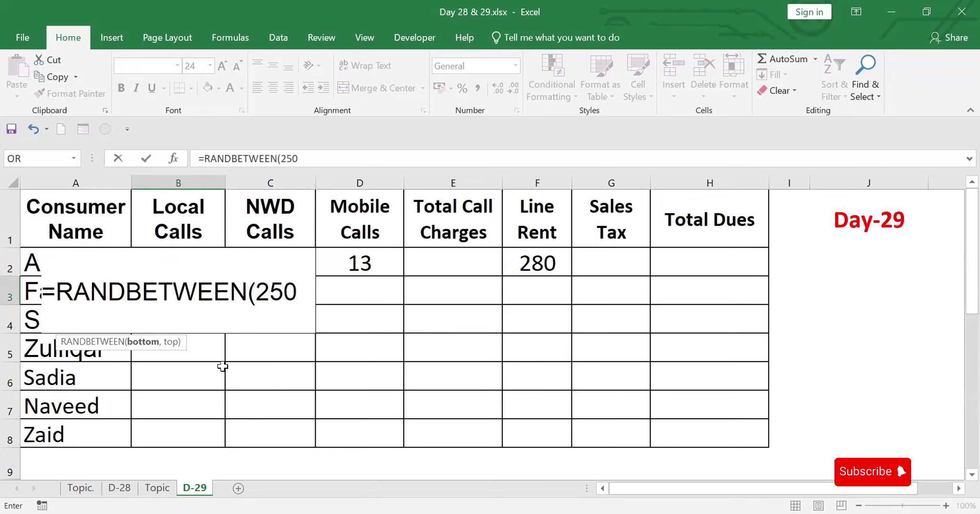
pyautogui.write(',500)')
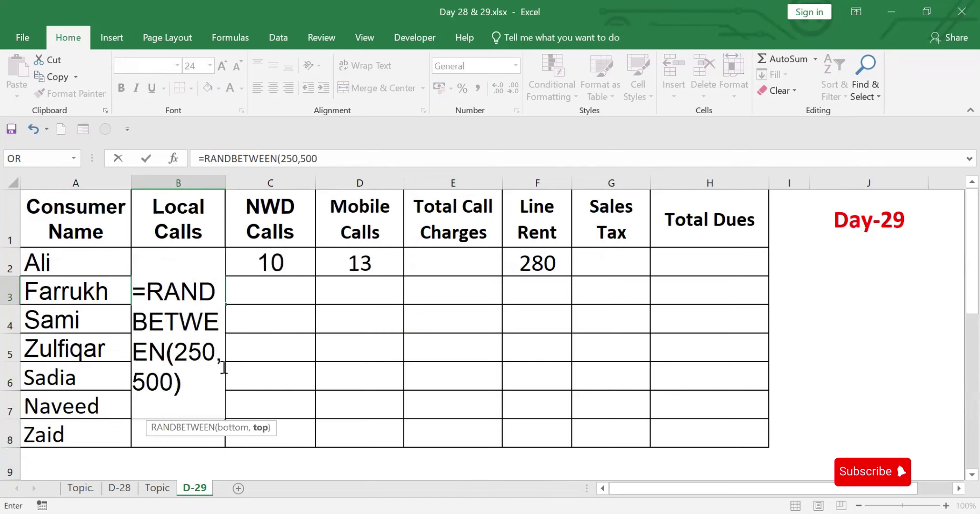
pyautogui.press('Return')
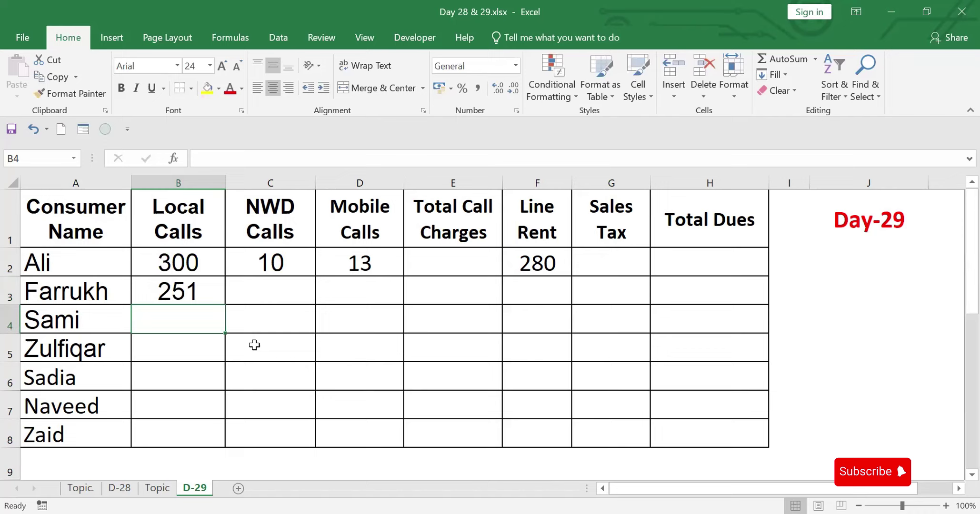
pyautogui.click(187, 291)
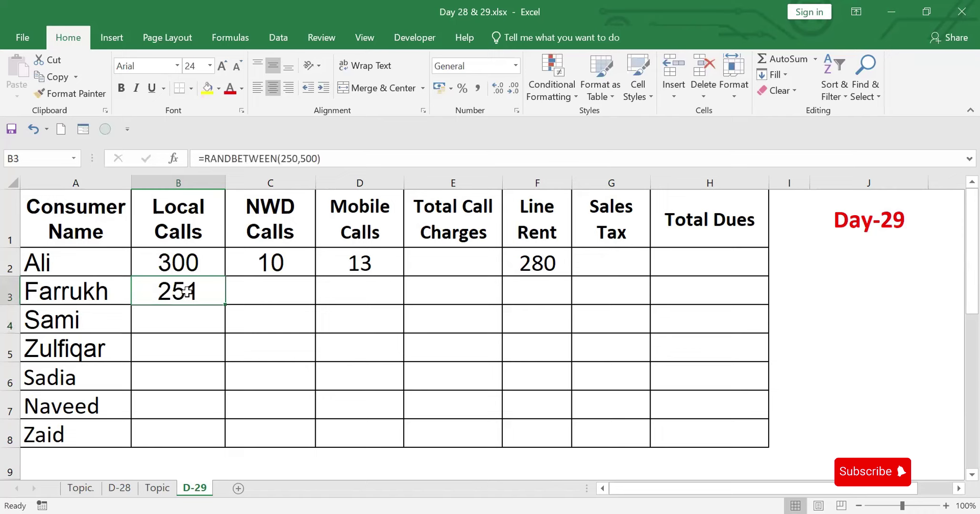
pyautogui.doubleClick(224, 305)
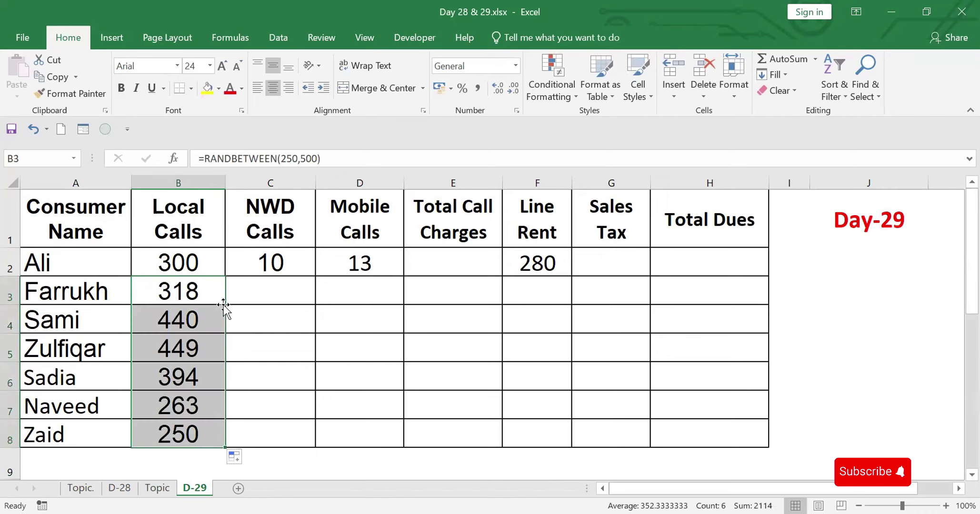
# Copy the random Local Calls in B3:B8 and paste them over themselves as values.
pyautogui.moveTo(186, 284); pyautogui.dragTo(188, 433)
pyautogui.hotkey('ctrl', 'c')
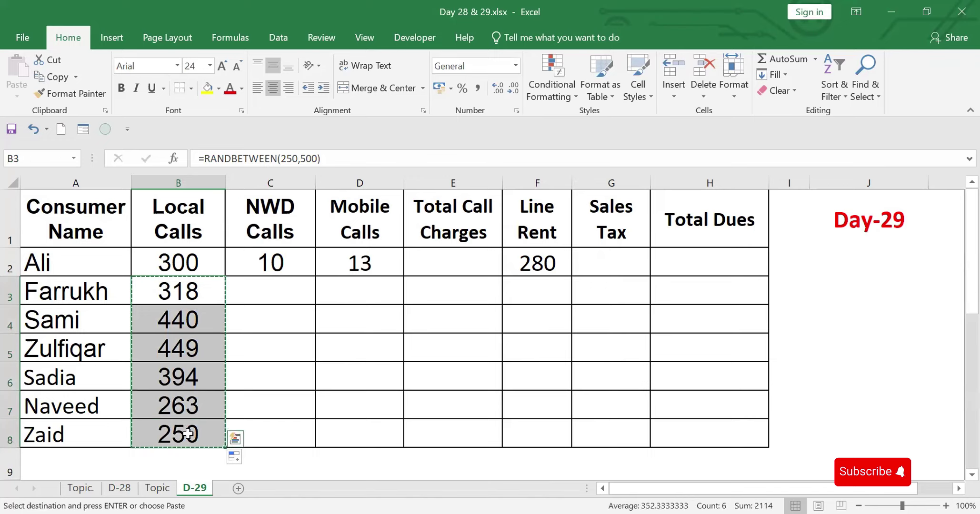
pyautogui.rightClick(174, 296)
pyautogui.click(230, 257)
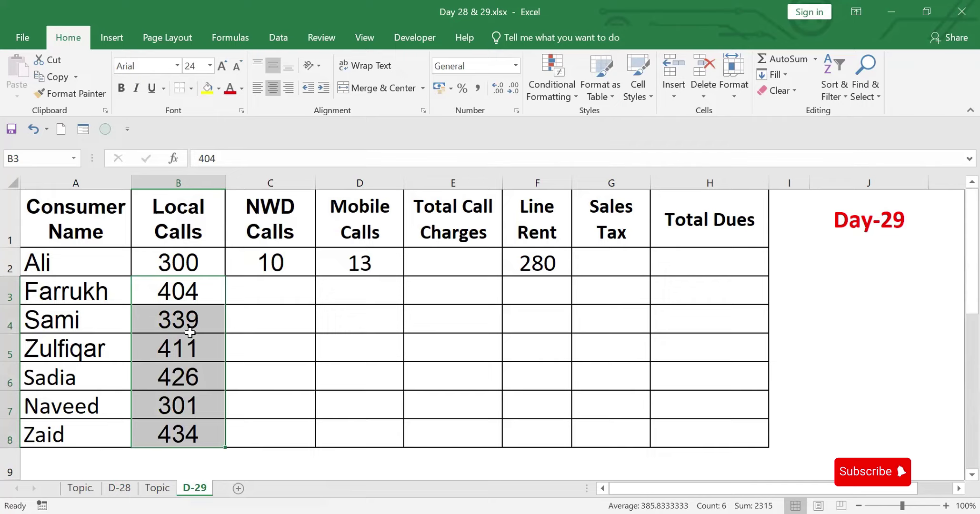
# Enter =RANDBETWEEN(10,25) in C3 under NWD Calls and fill it down to C8.
pyautogui.click(268, 296)
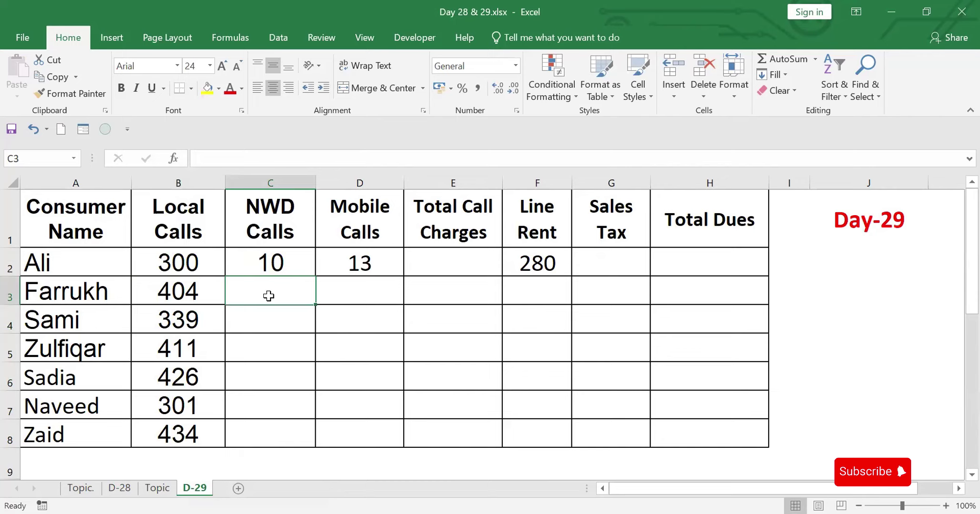
pyautogui.write('=')
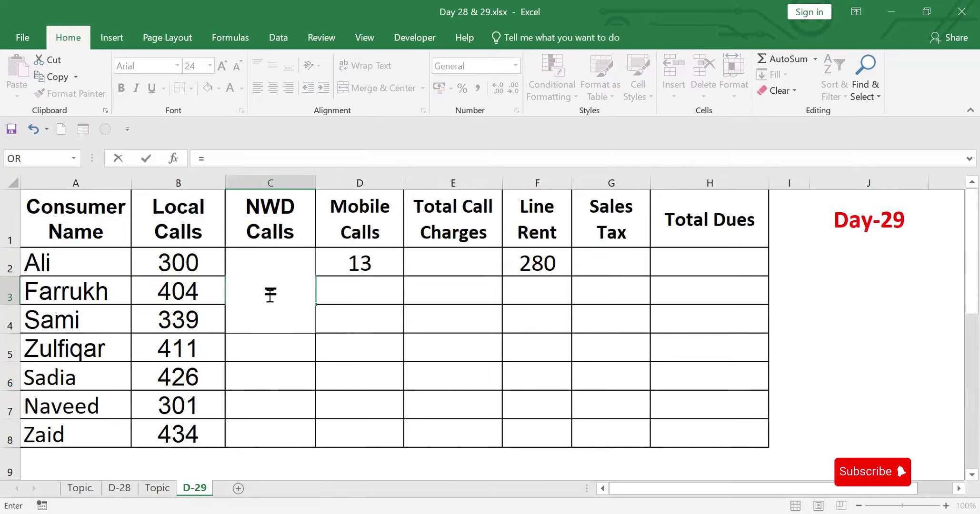
pyautogui.write('ran')
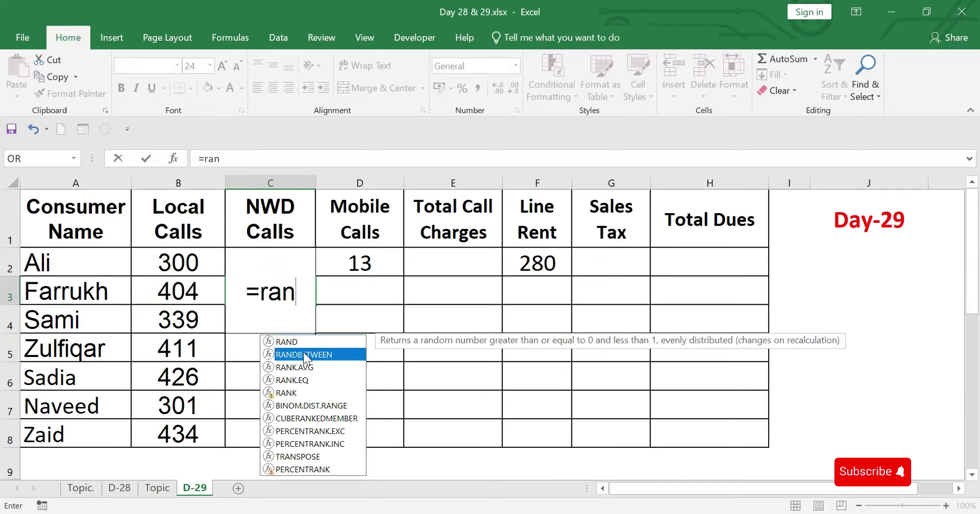
pyautogui.doubleClick(304, 353)
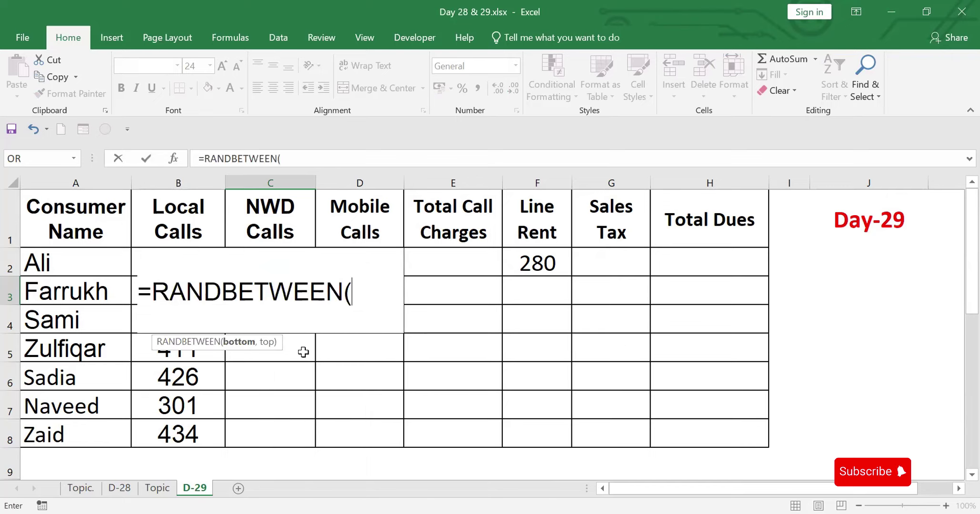
pyautogui.write('10')
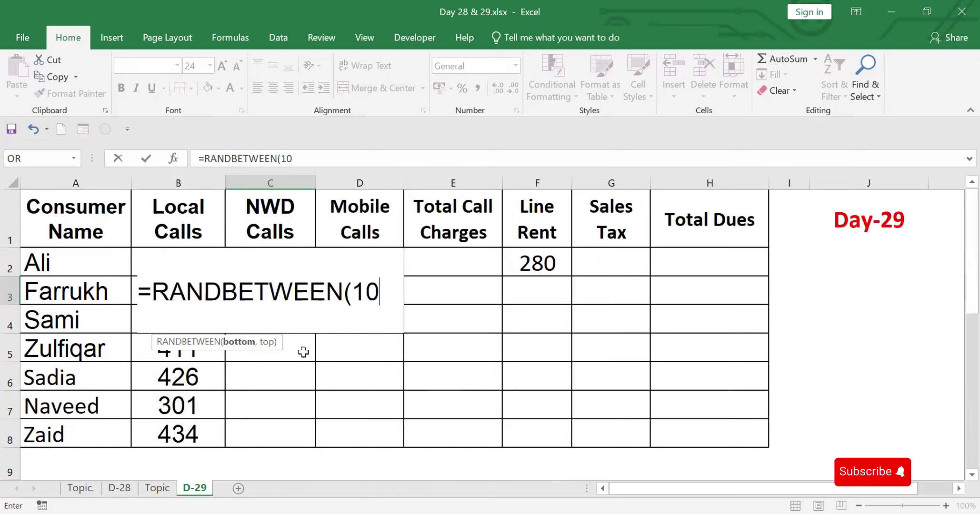
pyautogui.write(',25)')
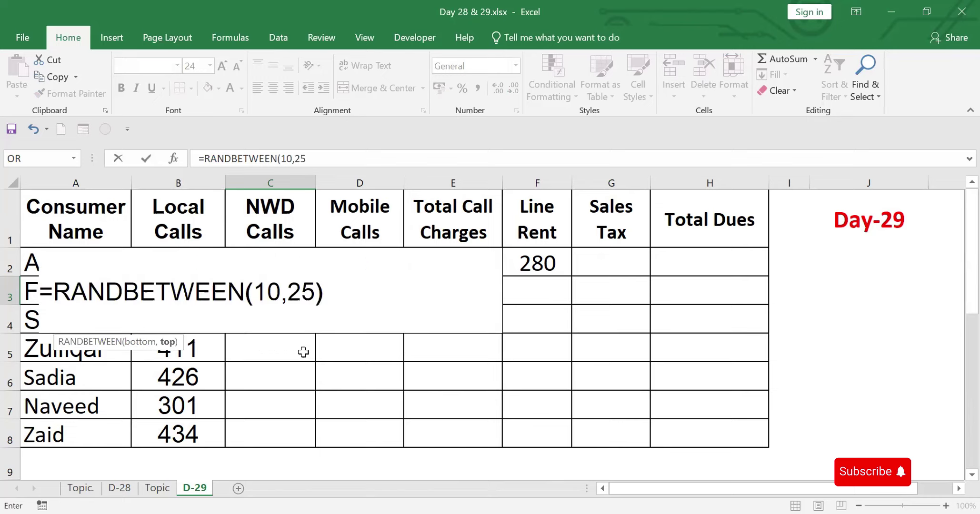
pyautogui.press('Return')
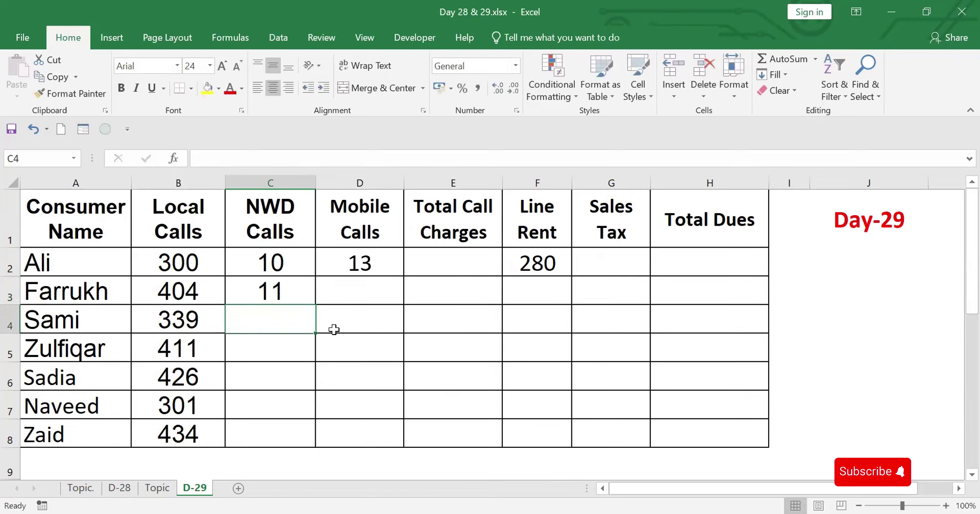
pyautogui.click(277, 288)
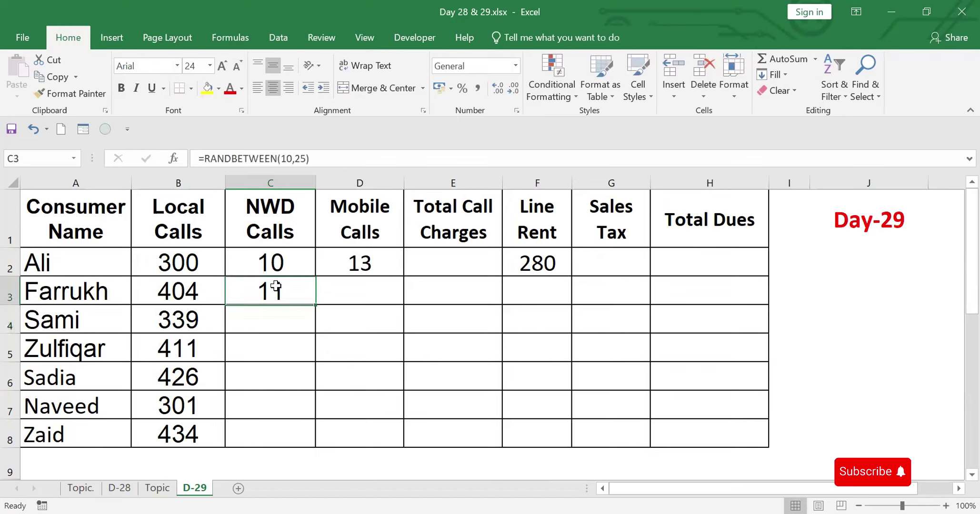
pyautogui.doubleClick(315, 304)
# Copy the random NWD Calls in C3:C8, paste them over themselves as values, and end the copy mode with D3 selected.
pyautogui.moveTo(273, 281); pyautogui.dragTo(280, 425)
pyautogui.hotkey('ctrl', 'c')
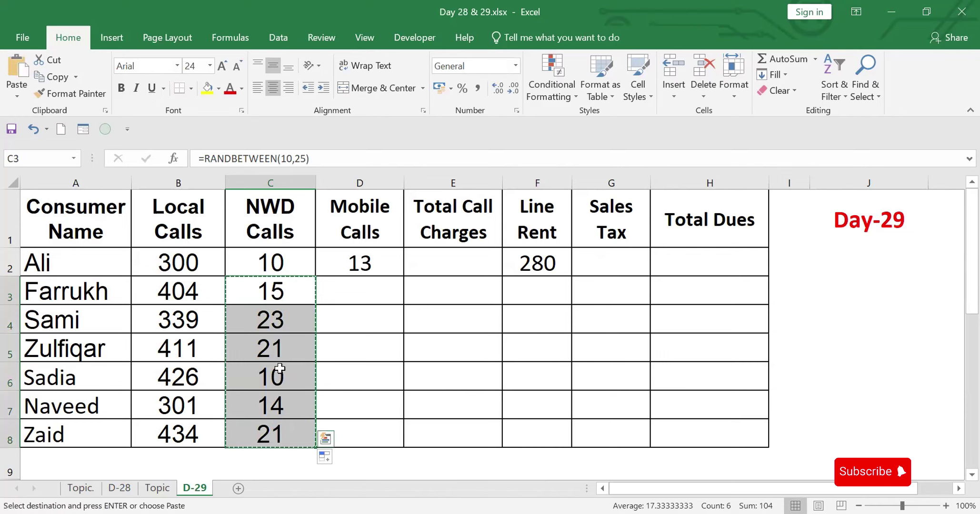
pyautogui.rightClick(269, 285)
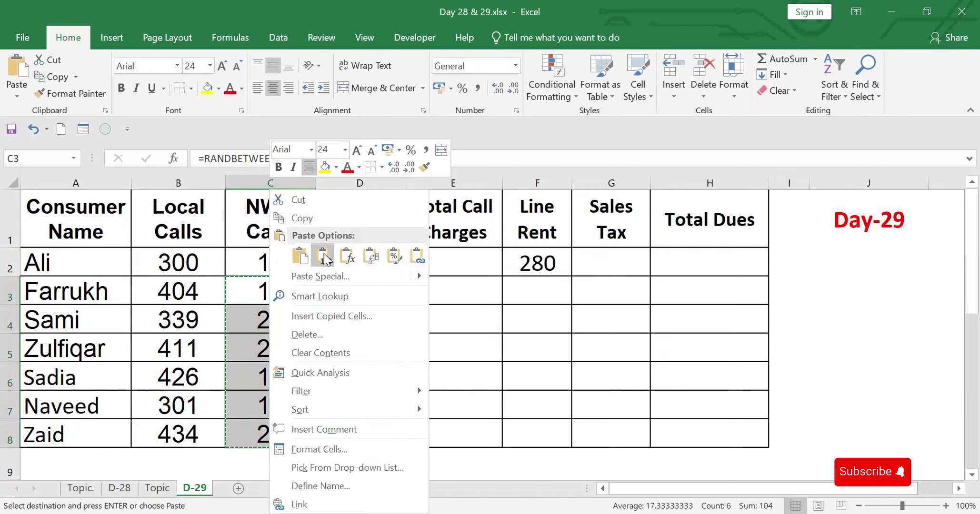
pyautogui.click(324, 253)
pyautogui.click(379, 287)
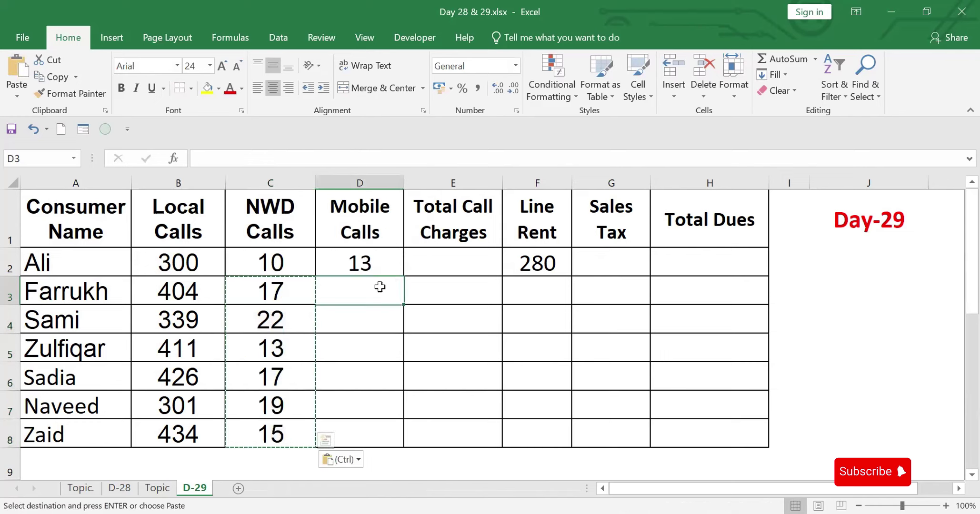
pyautogui.press('Escape')
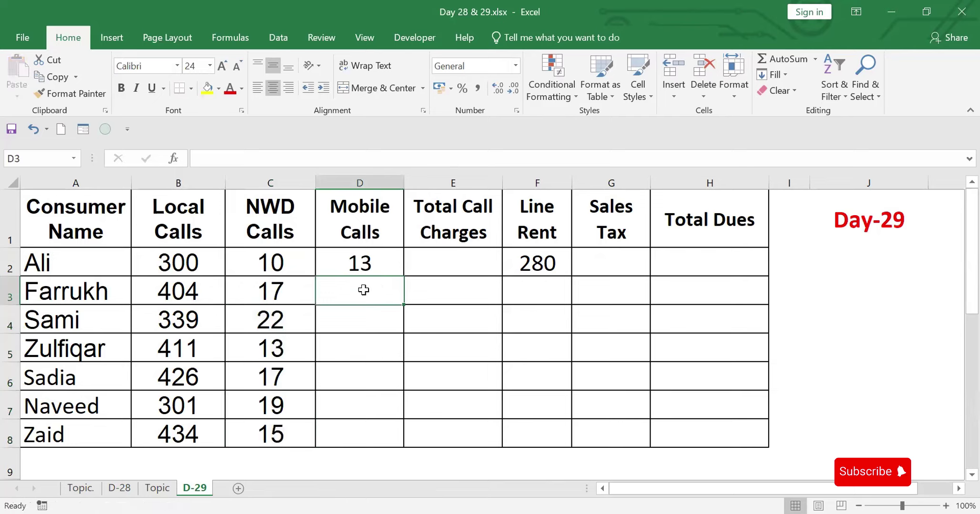
# Enter =RANDBETWEEN(5,300) in D3 under Mobile Calls and fill it down to D8.
pyautogui.write('=')
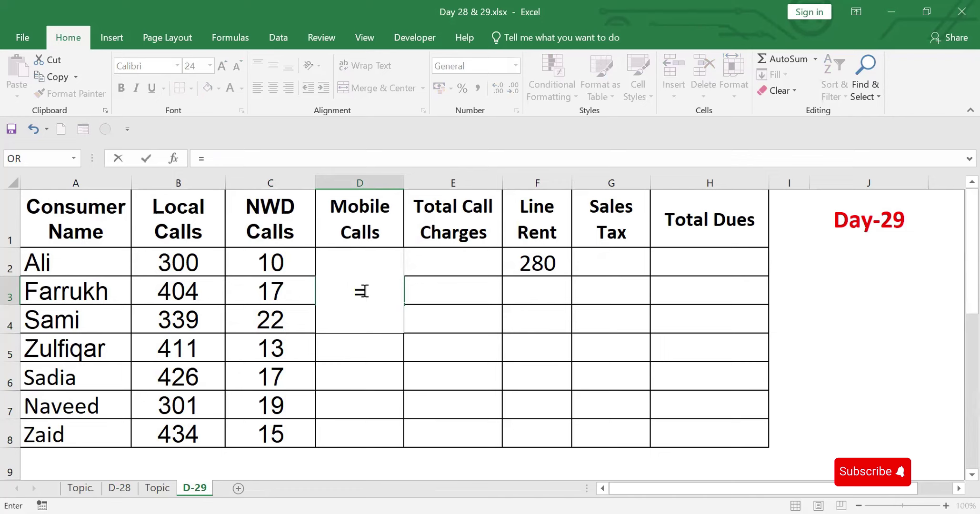
pyautogui.write('ran')
pyautogui.press('Down')
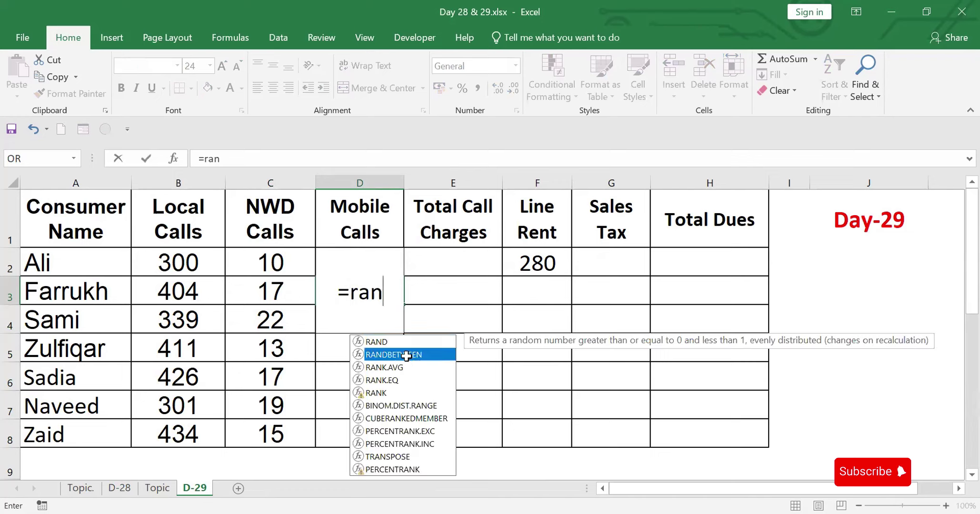
pyautogui.press('Tab')
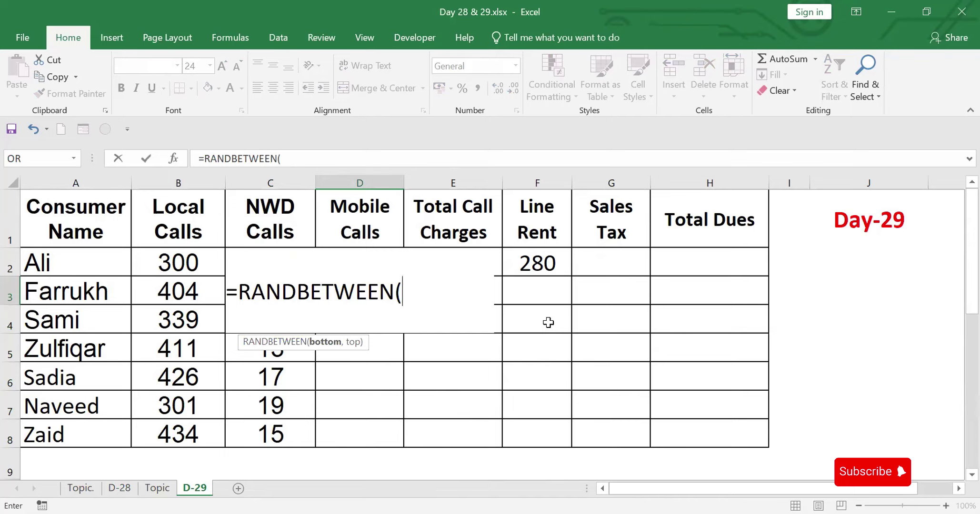
pyautogui.write('5,3')
pyautogui.write('00)')
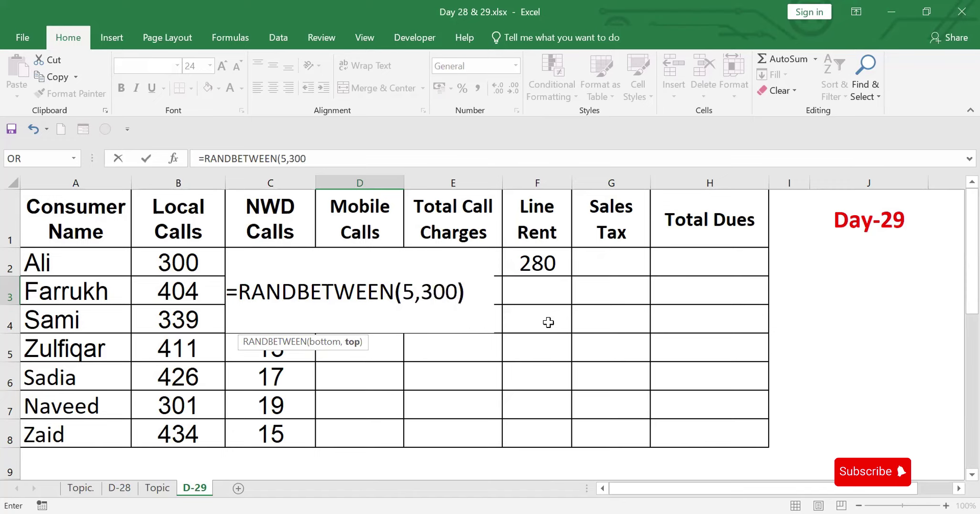
pyautogui.press('Return')
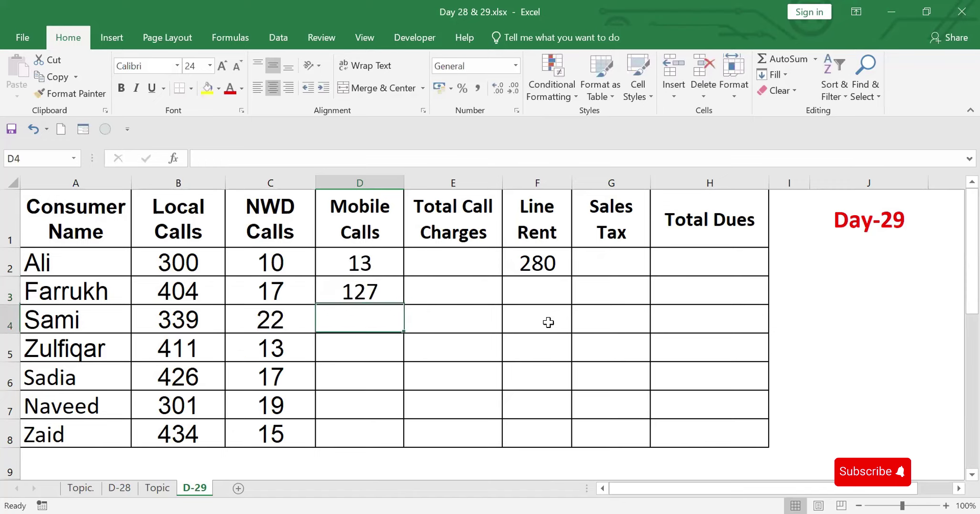
pyautogui.click(358, 286)
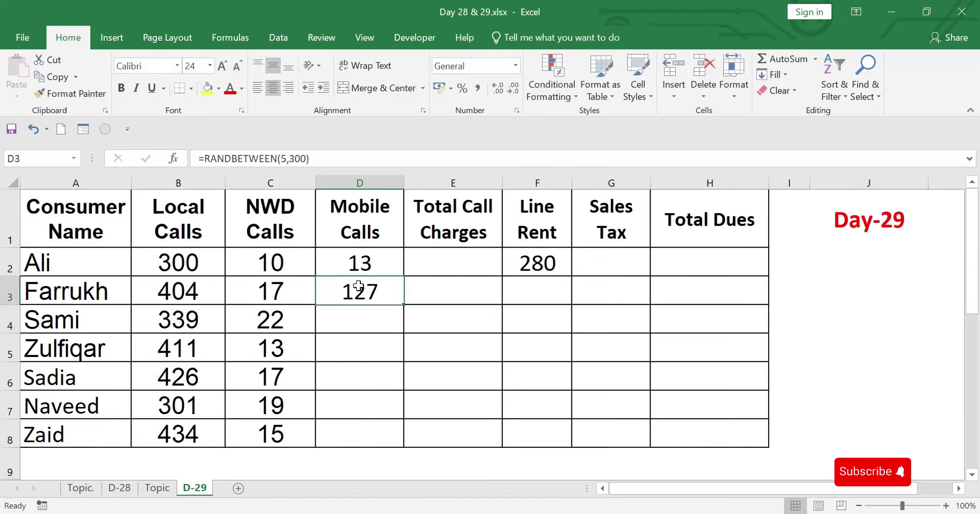
pyautogui.doubleClick(403, 303)
# Copy the random Mobile Calls in D3:D8 and paste them over themselves as values.
pyautogui.moveTo(379, 289); pyautogui.dragTo(385, 435)
pyautogui.hotkey('ctrl', 'c')
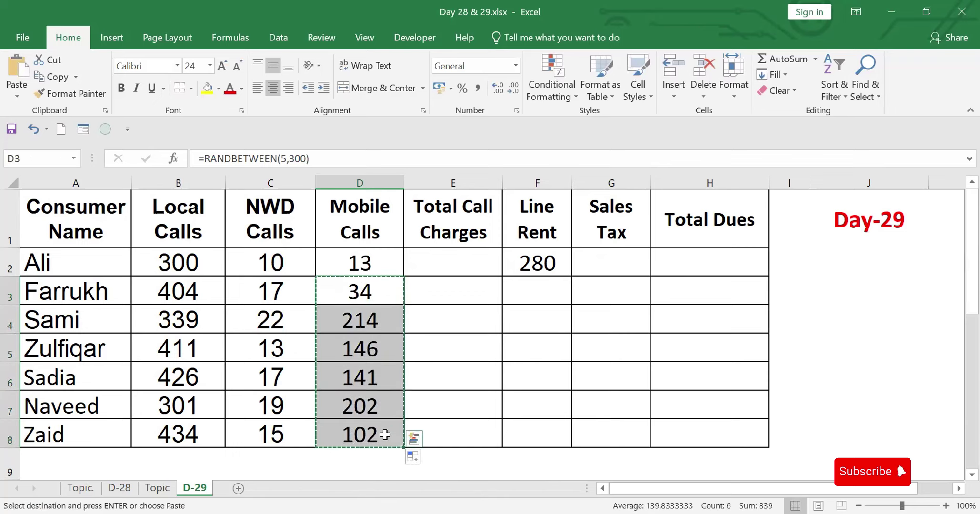
pyautogui.rightClick(366, 285)
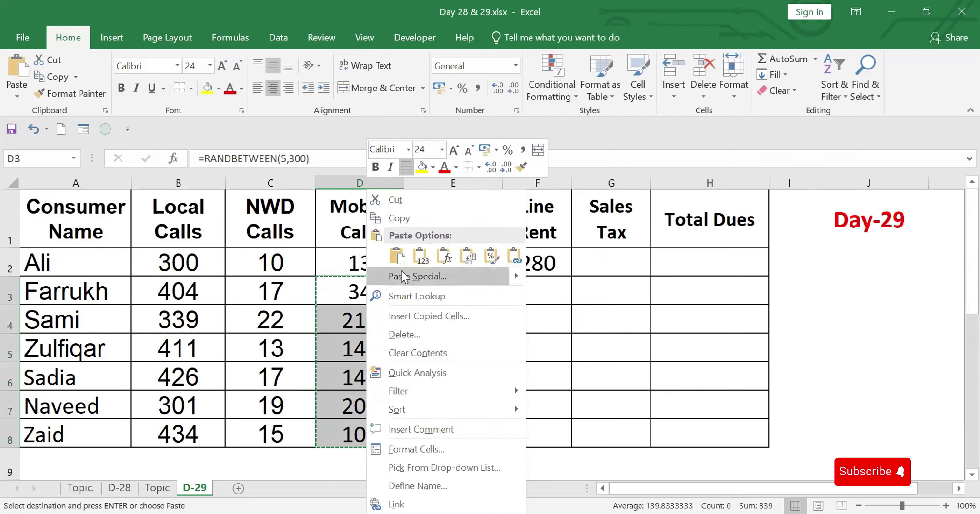
pyautogui.click(420, 253)
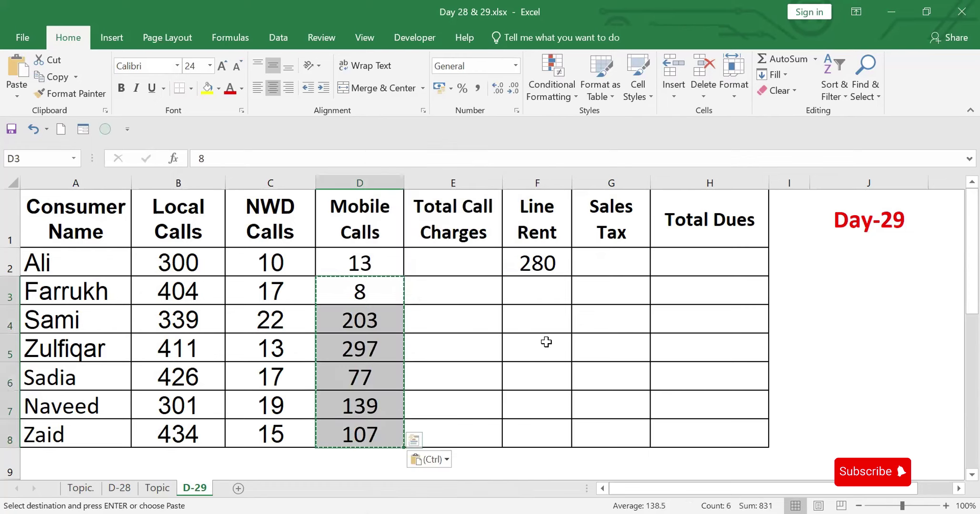
pyautogui.press('Escape')
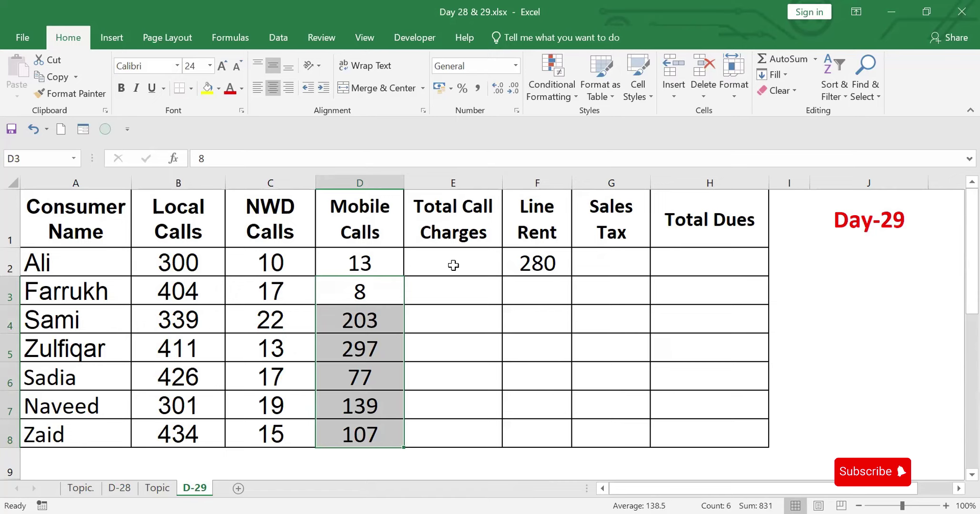
# Fill the Line Rent of 280 from F2 down to F8.
pyautogui.click(548, 263)
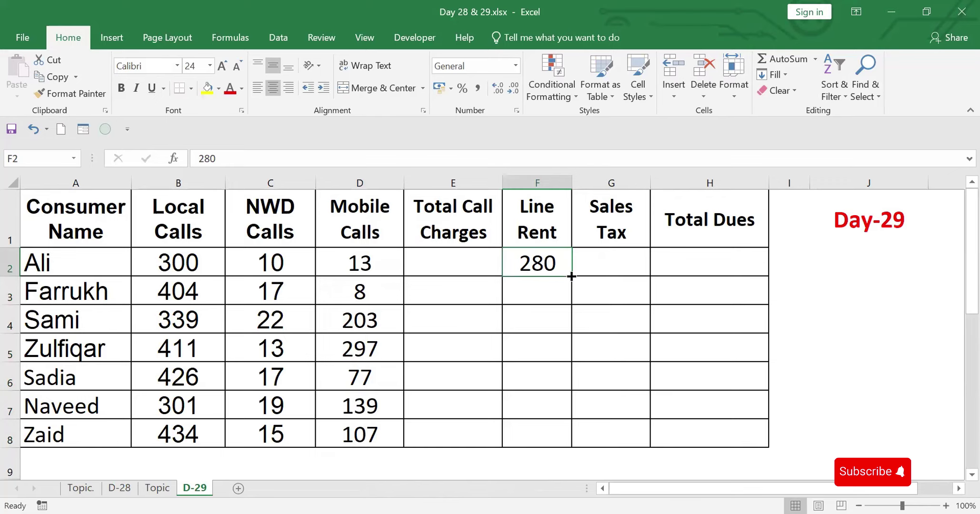
pyautogui.moveTo(572, 275); pyautogui.dragTo(578, 446)
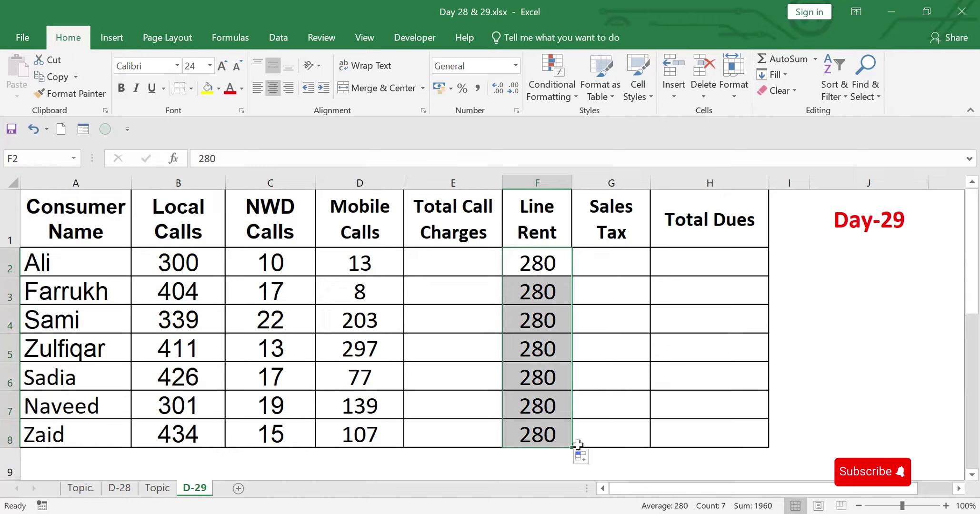
# Start the Total Call Charges formula in E2 with =B2*2.20+C2*8.50 for the local and NWD calls.
pyautogui.click(459, 260)
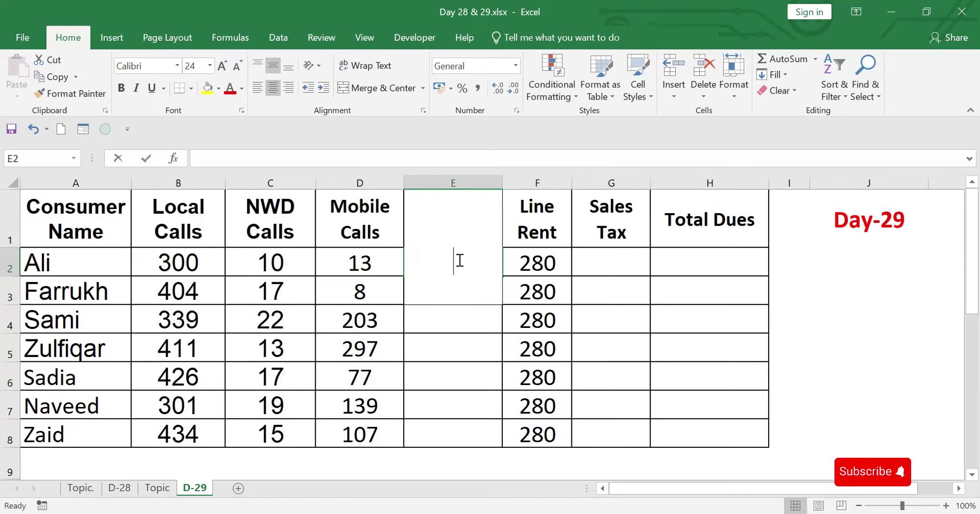
pyautogui.write('=')
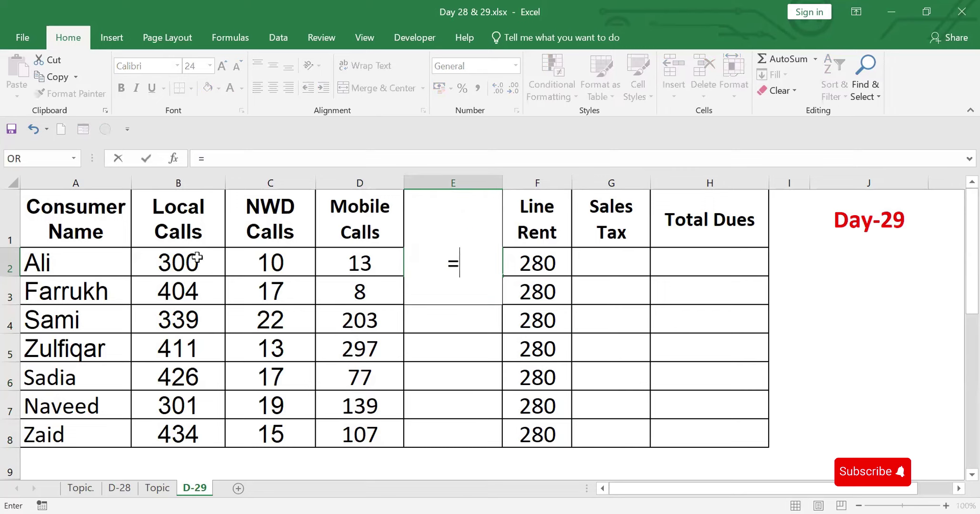
pyautogui.click(182, 260)
pyautogui.write('/')
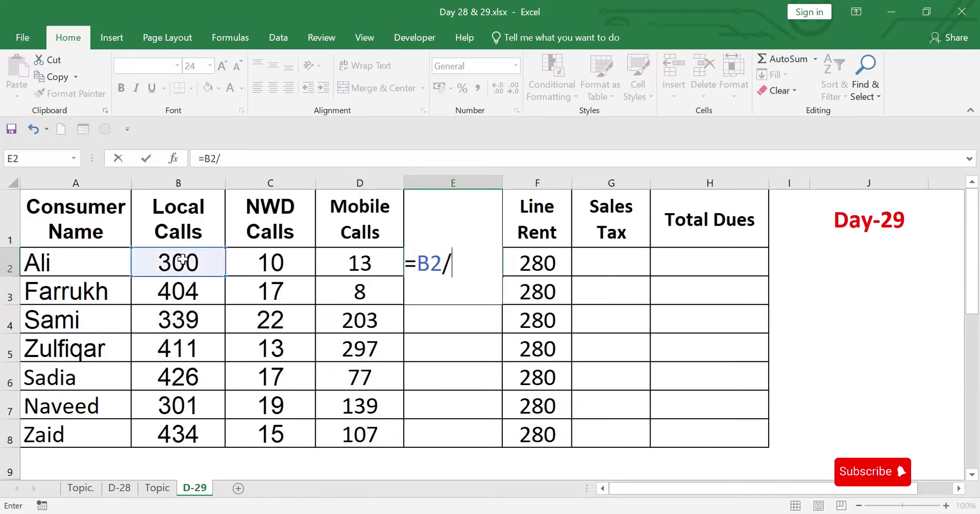
pyautogui.press('BackSpace')
pyautogui.write('*2.20')
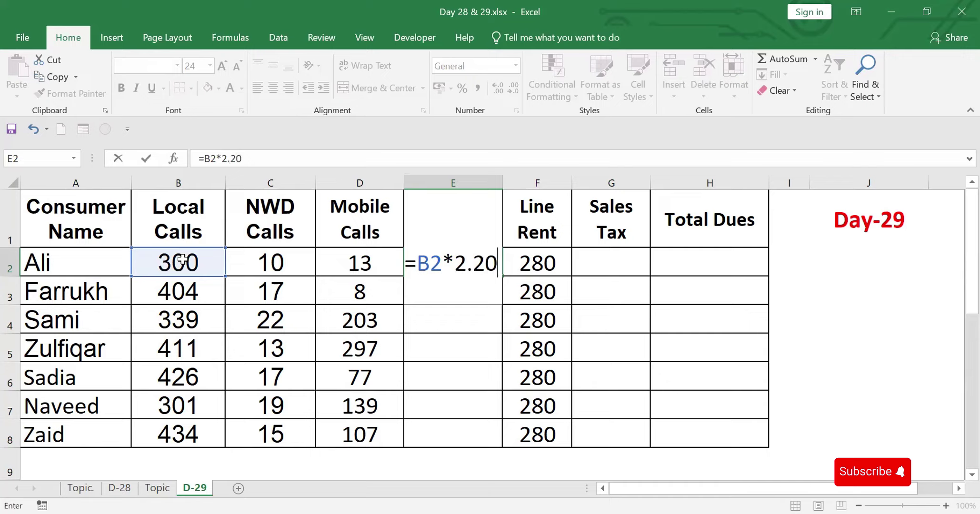
pyautogui.write('+')
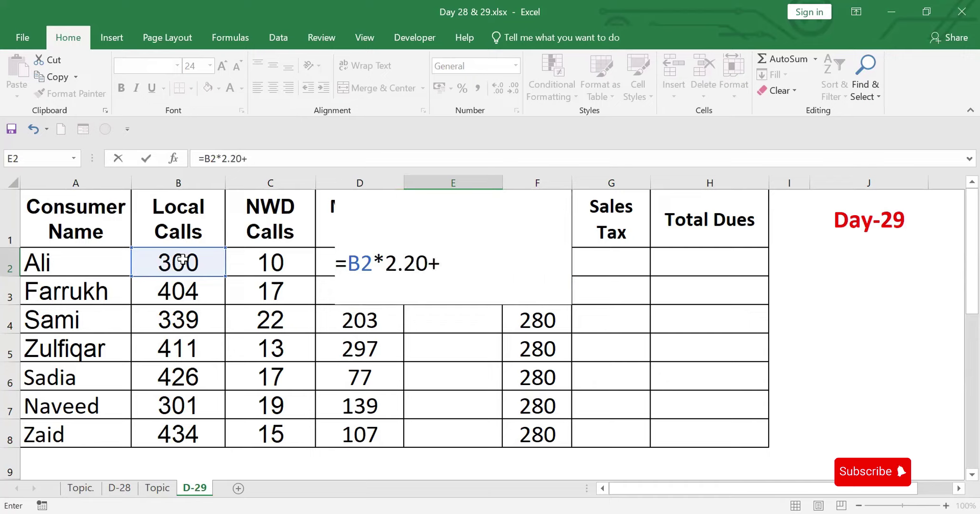
pyautogui.click(276, 263)
pyautogui.write('*8.50')
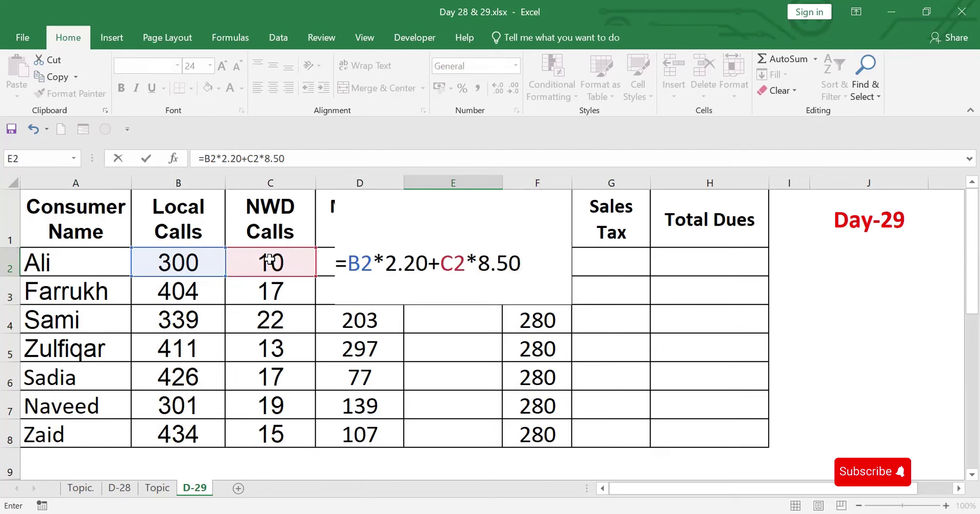
# Complete the E2 formula by adding D2*7.5 for mobile calls, and fill it down to E8.
pyautogui.write('+')
pyautogui.click(270, 259)
pyautogui.press('Right')
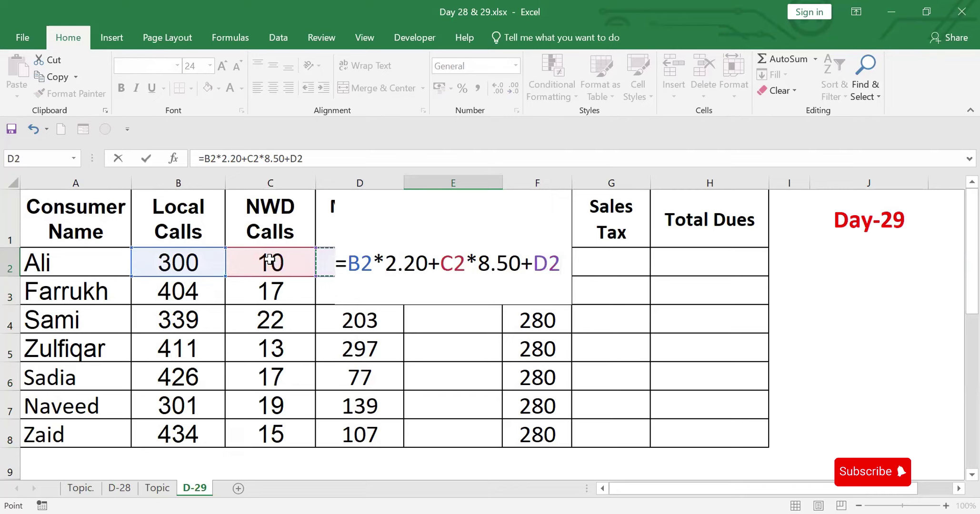
pyautogui.write('*7.')
pyautogui.write('50')
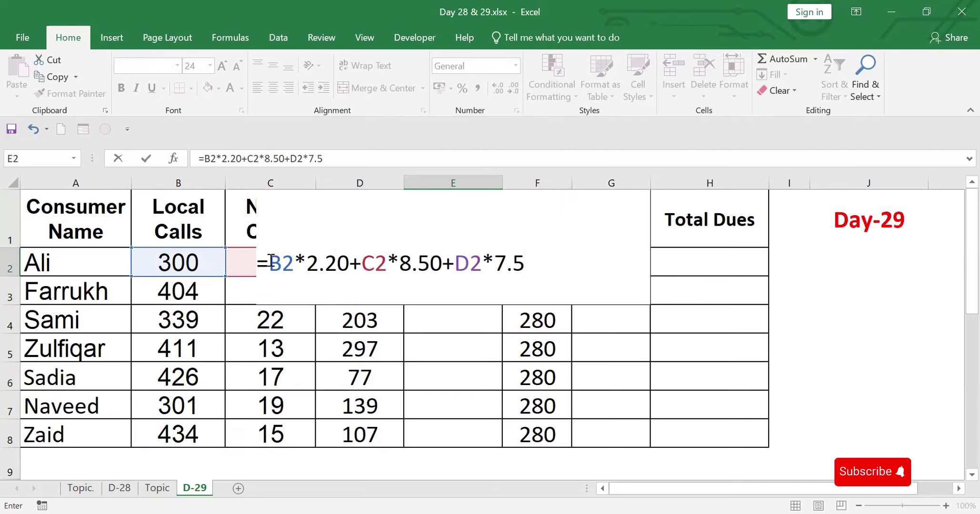
pyautogui.press('Return')
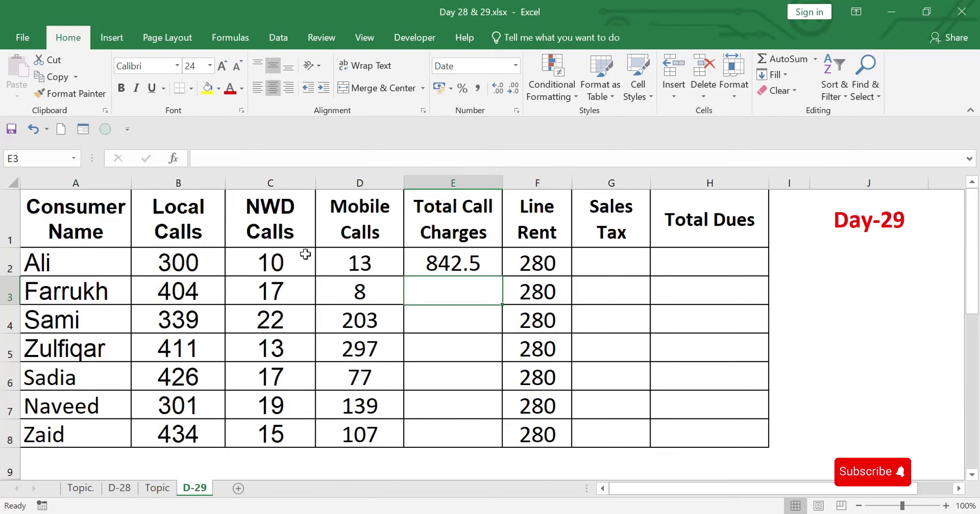
pyautogui.click(473, 265)
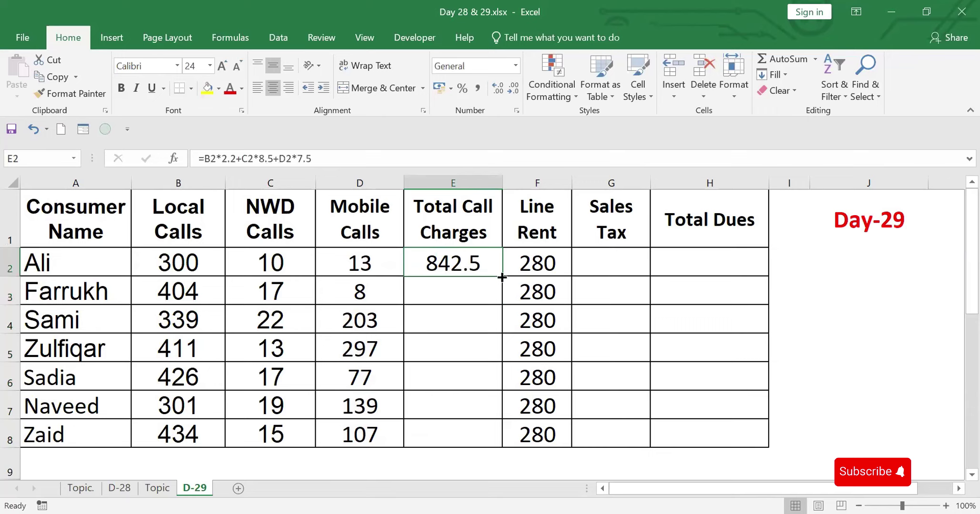
pyautogui.doubleClick(502, 278)
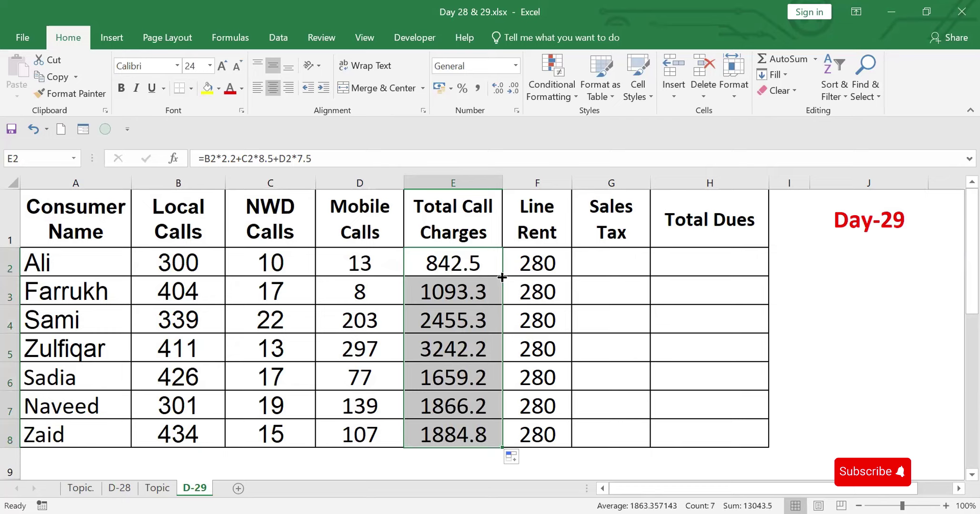
# Calculate the Sales Tax in G2 as 12% of the call charges with =E2*.12, and fill it down to G8.
pyautogui.click(626, 261)
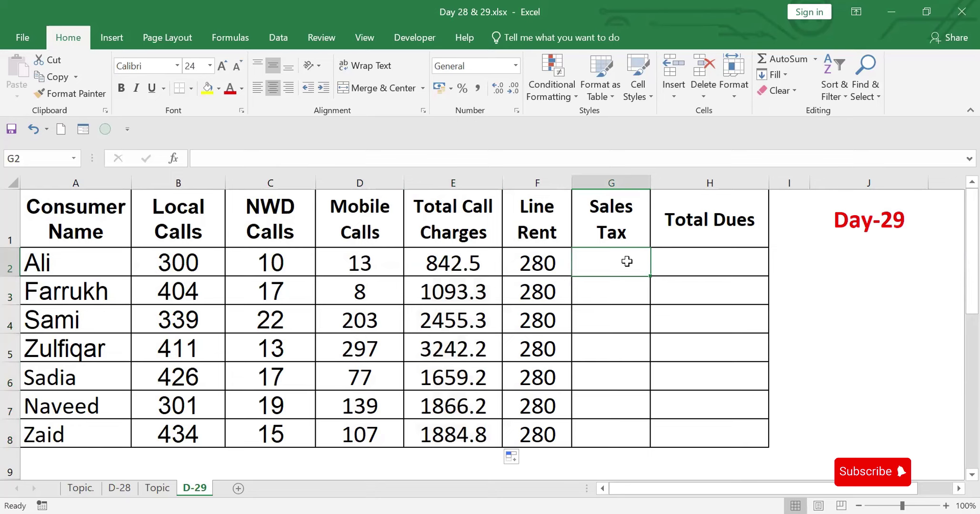
pyautogui.write('=')
pyautogui.click(455, 262)
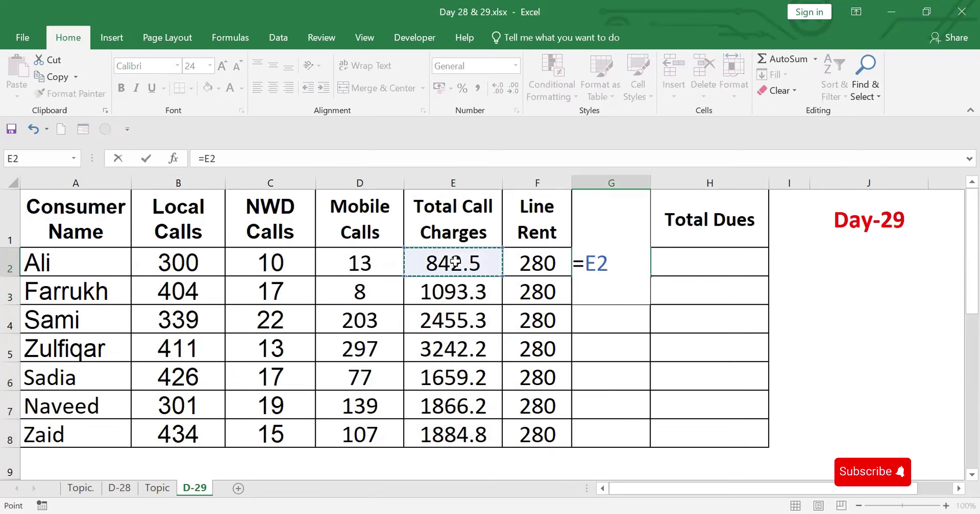
pyautogui.write('*.1')
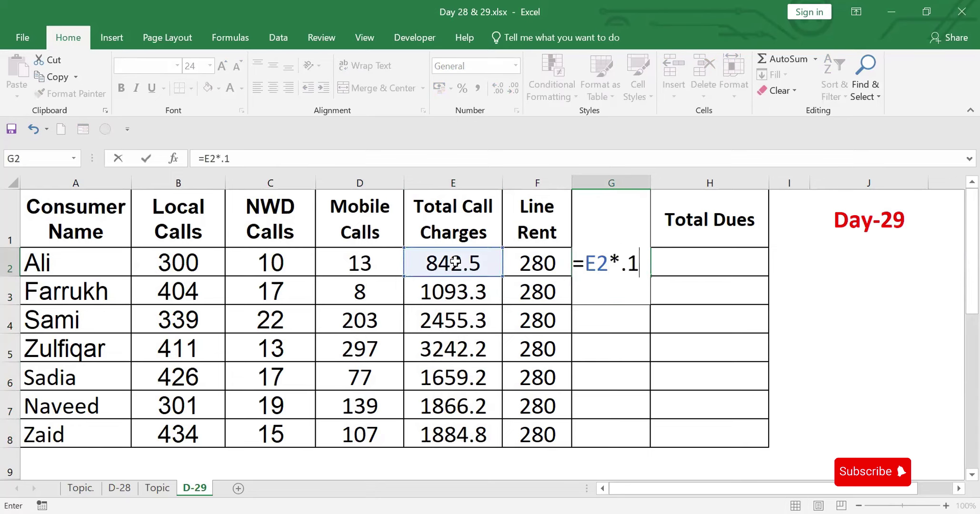
pyautogui.write('2')
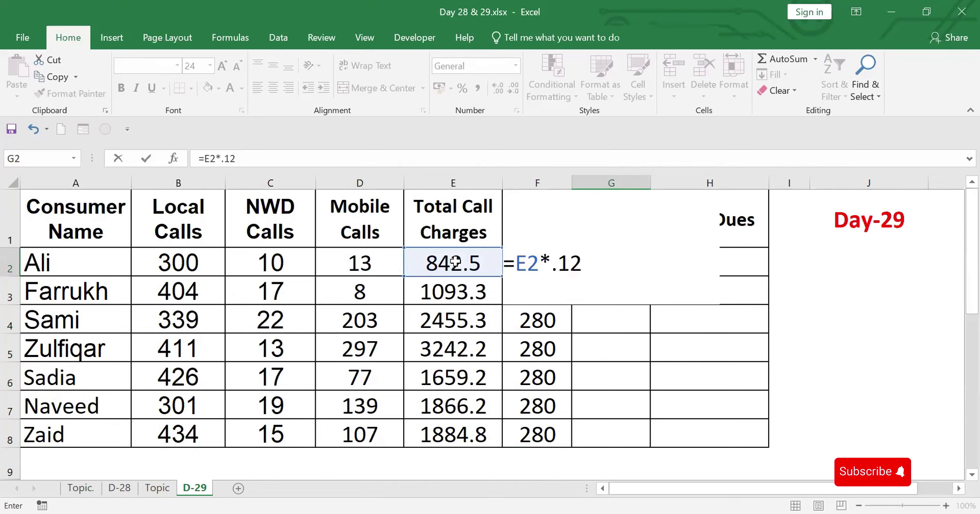
pyautogui.press('Return')
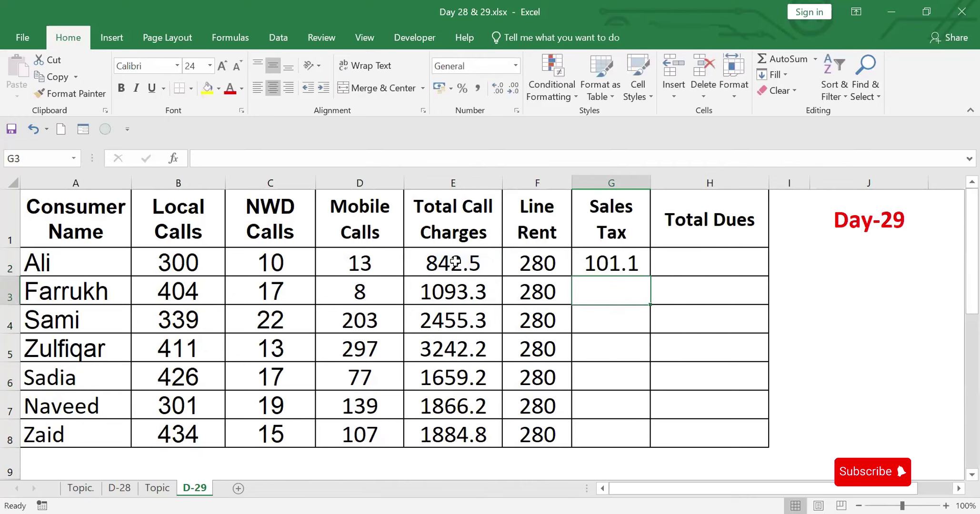
pyautogui.click(600, 255)
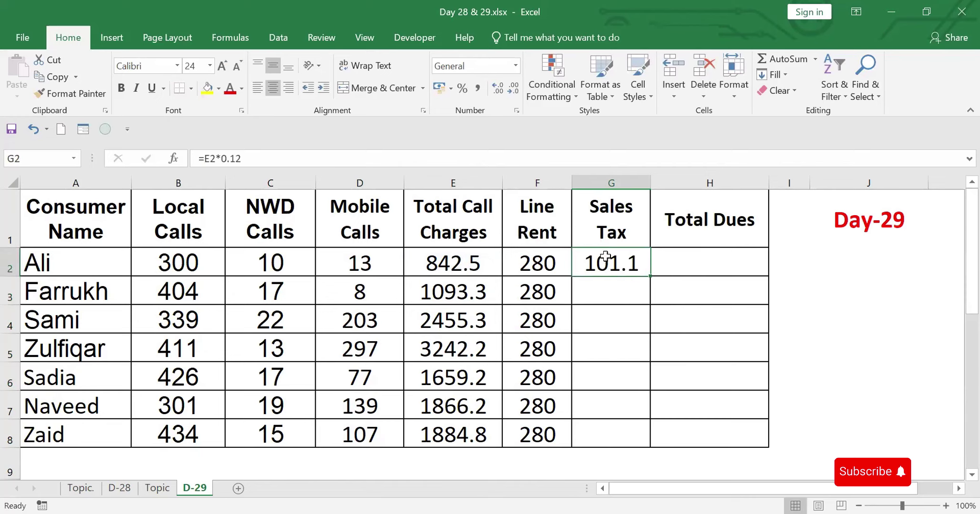
pyautogui.doubleClick(650, 277)
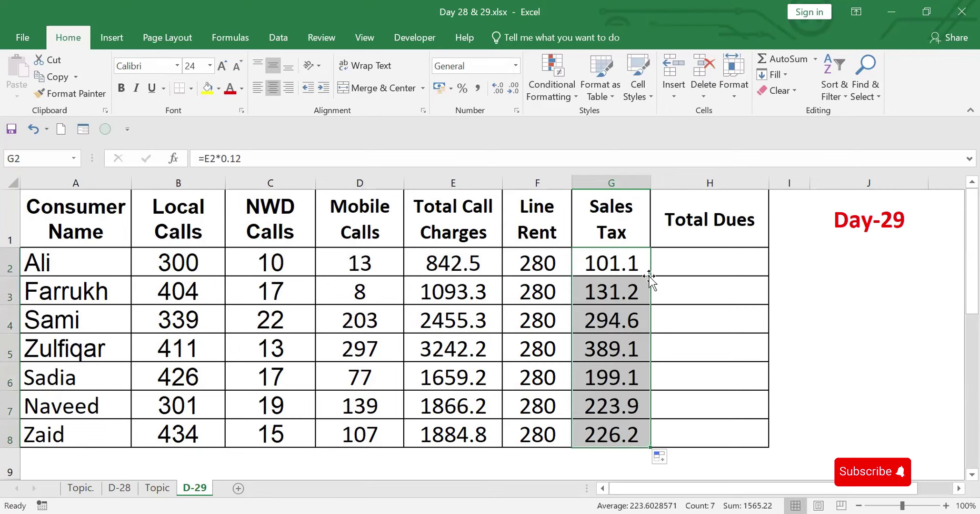
# Calculate the Total Dues in H2 with =E2+F2+G2 and fill the formula down to H8.
pyautogui.click(689, 265)
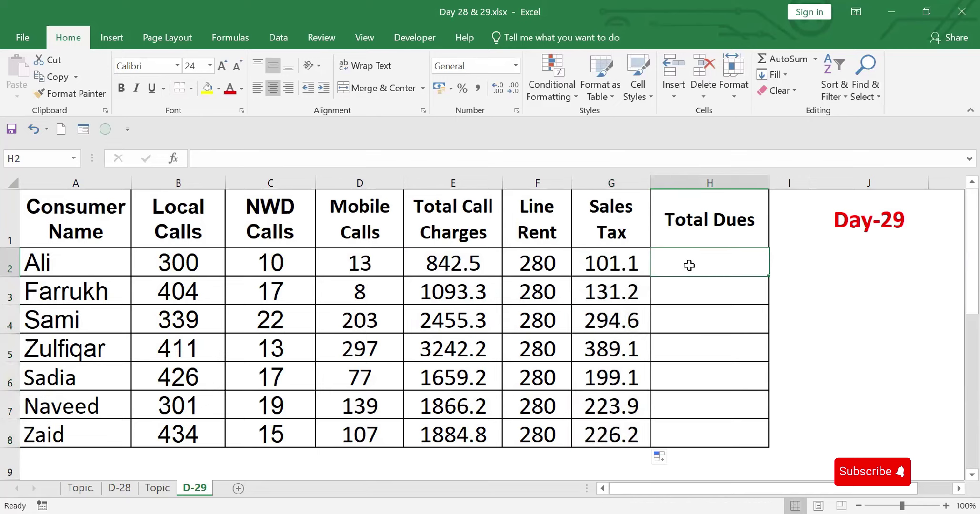
pyautogui.write('=')
pyautogui.click(442, 266)
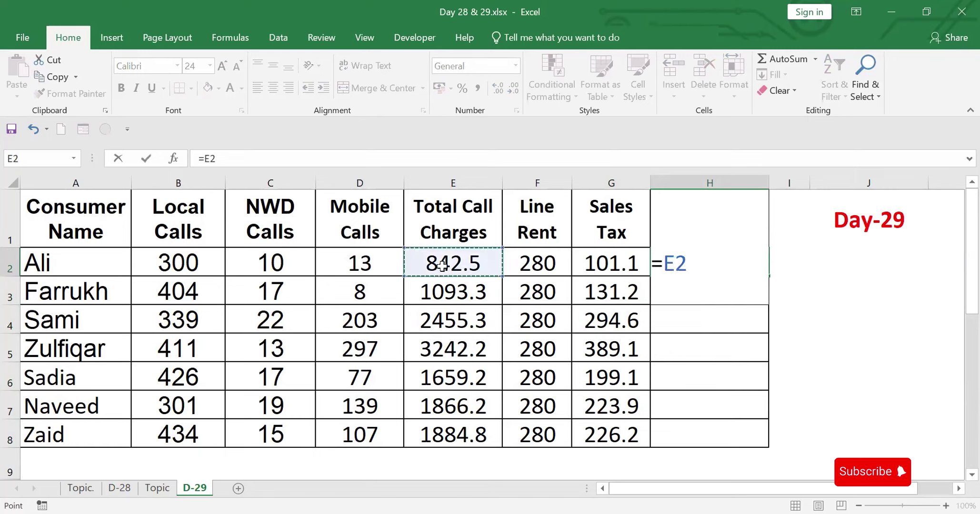
pyautogui.write('+')
pyautogui.click(534, 262)
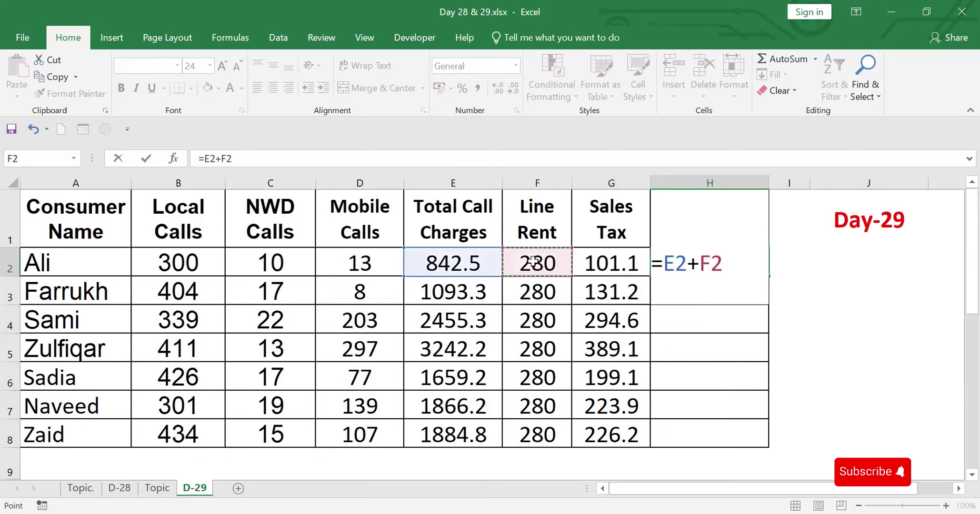
pyautogui.write('+')
pyautogui.click(597, 263)
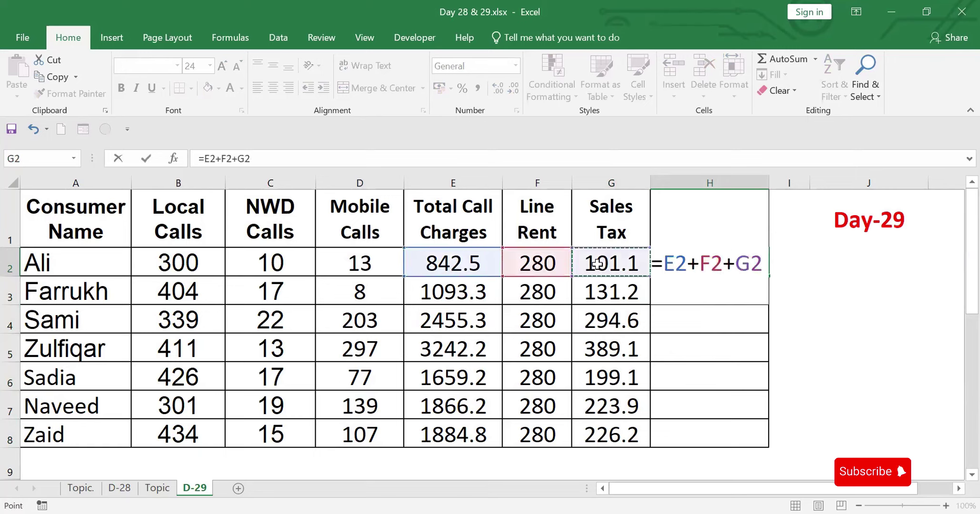
pyautogui.press('Return')
pyautogui.click(709, 264)
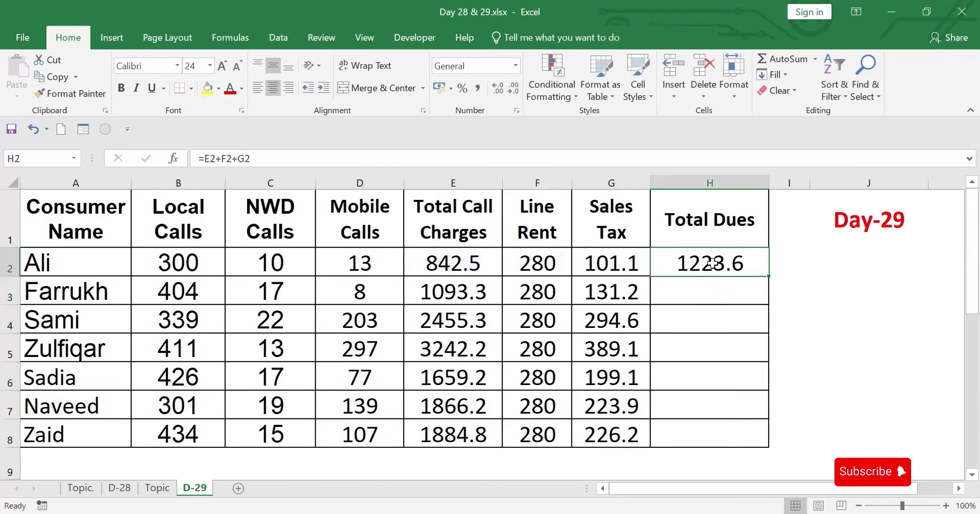
pyautogui.doubleClick(769, 276)
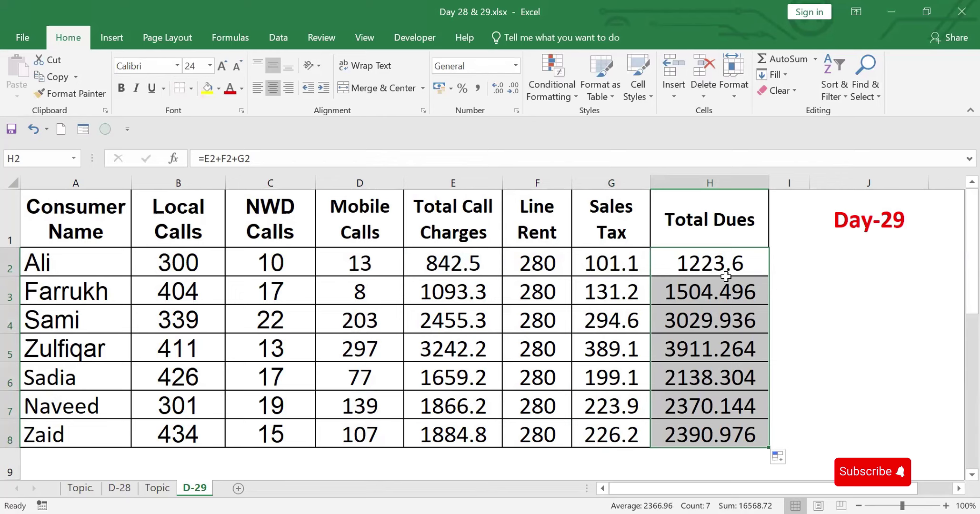
# Format the charges, rent, tax and dues in E2:H8 as Number with 0 decimal places.
pyautogui.click(448, 261)
pyautogui.moveTo(448, 261); pyautogui.dragTo(755, 435)
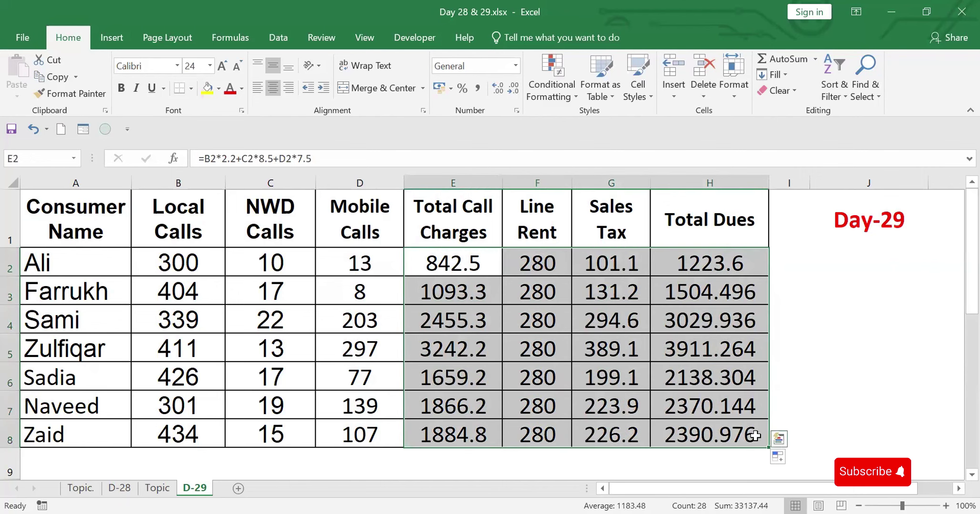
pyautogui.rightClick(549, 301)
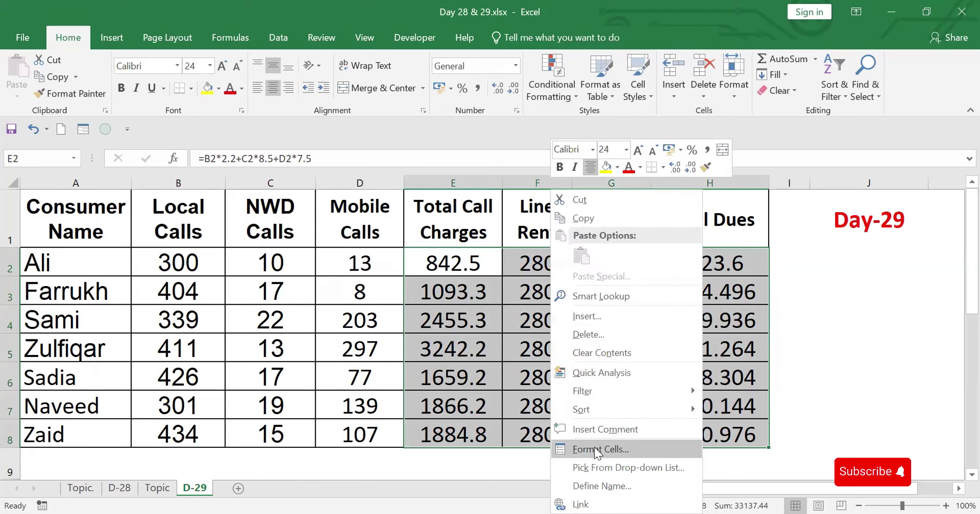
pyautogui.click(595, 450)
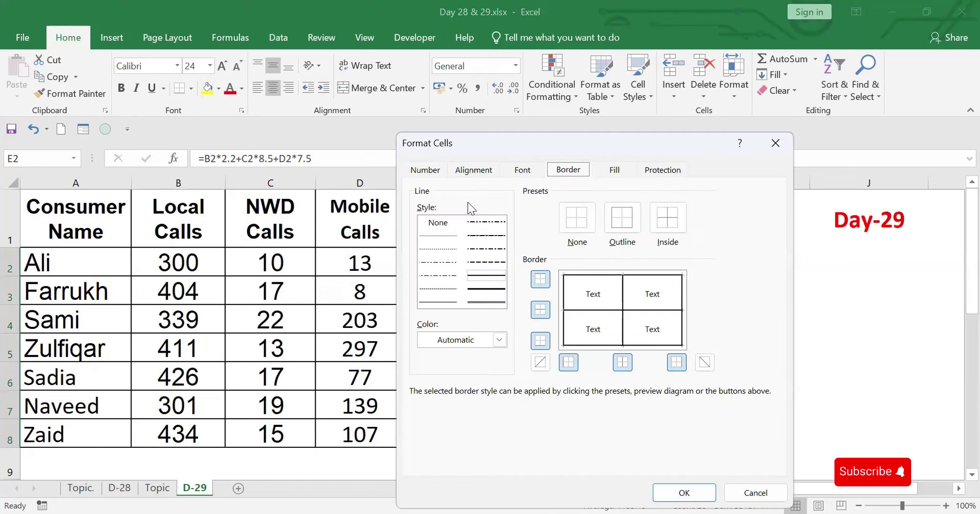
pyautogui.click(428, 169)
pyautogui.click(443, 216)
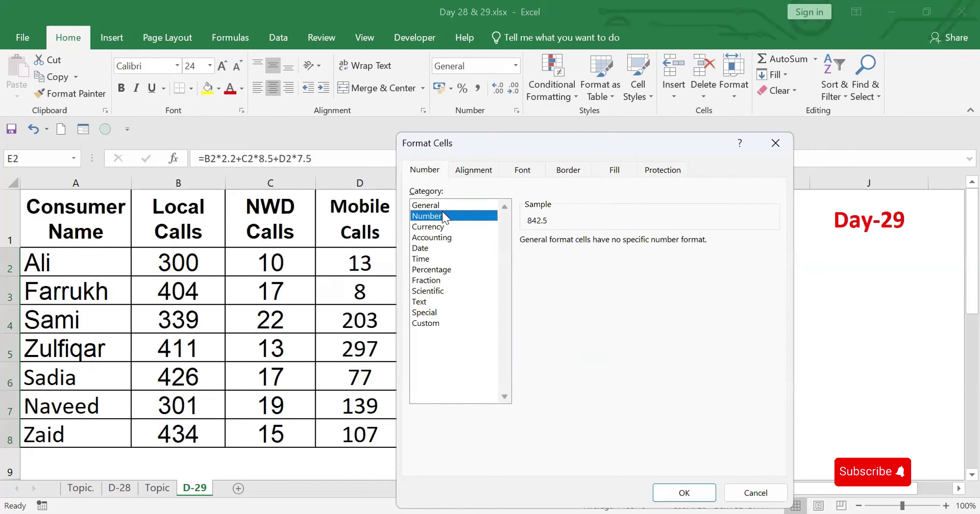
pyautogui.click(623, 245)
pyautogui.click(623, 245)
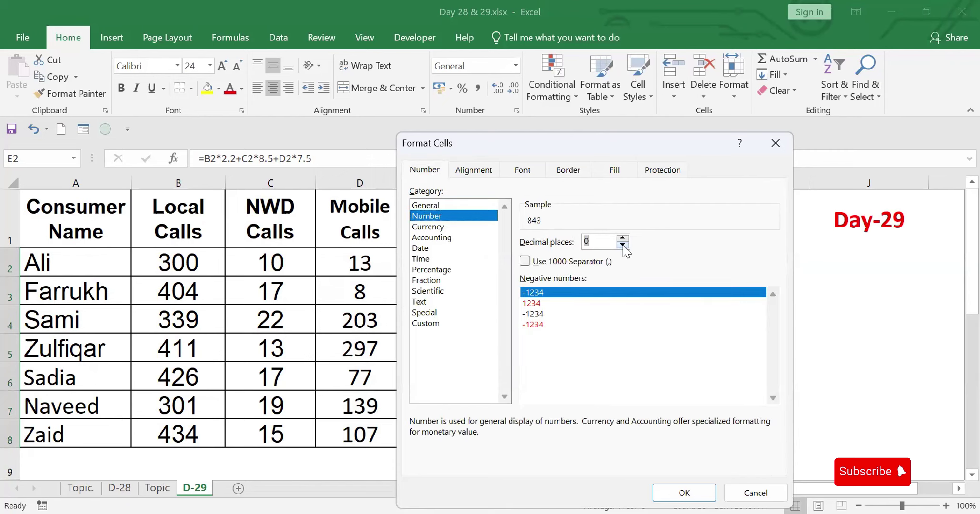
pyautogui.click(688, 494)
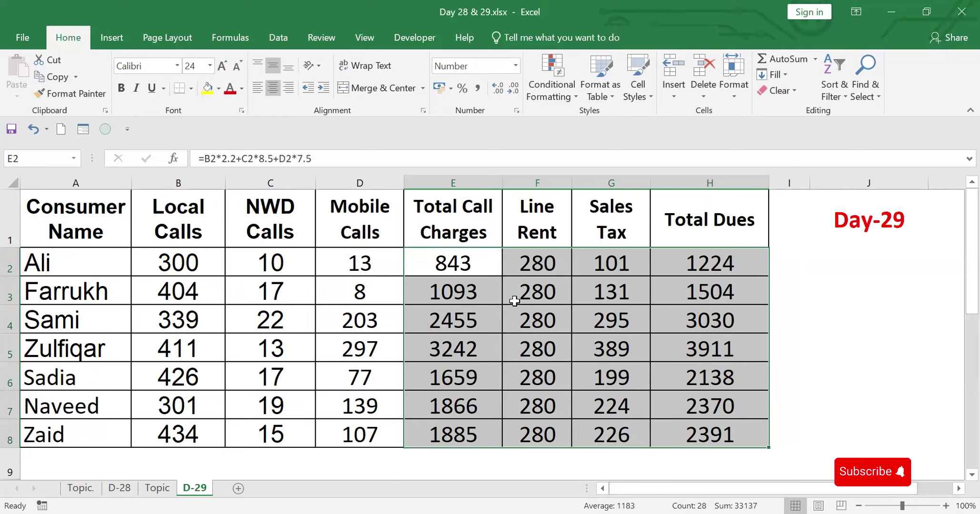
# Apply the 1000 separator to the number format of E2:H8 and deselect the range.
pyautogui.rightClick(467, 259)
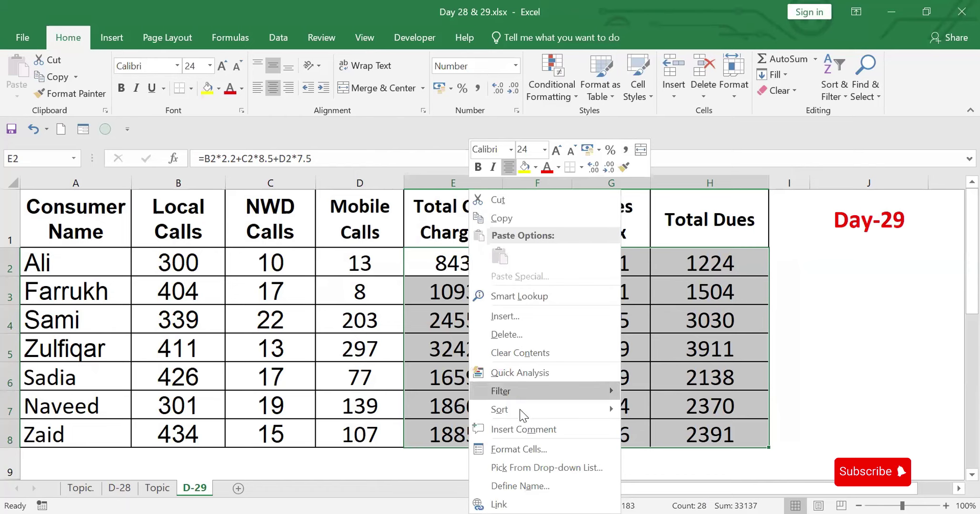
pyautogui.click(519, 449)
pyautogui.click(456, 261)
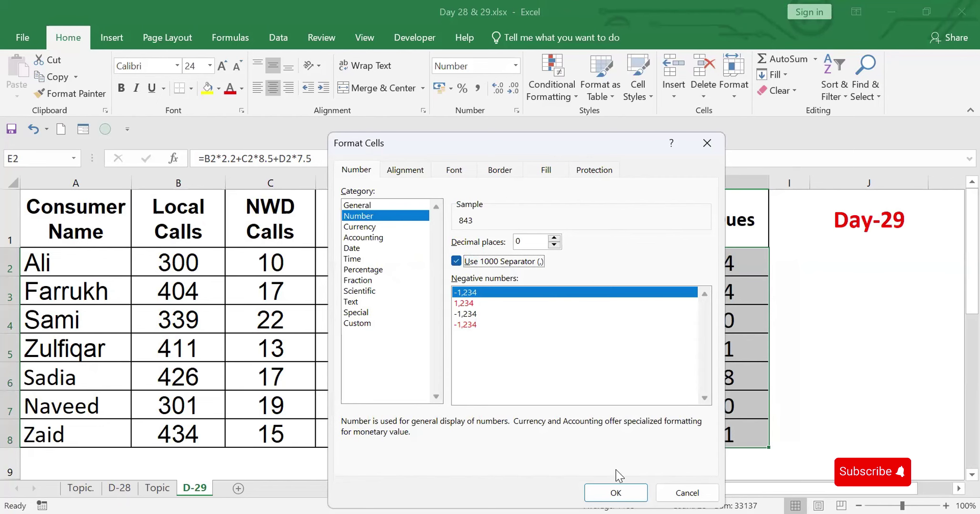
pyautogui.click(616, 493)
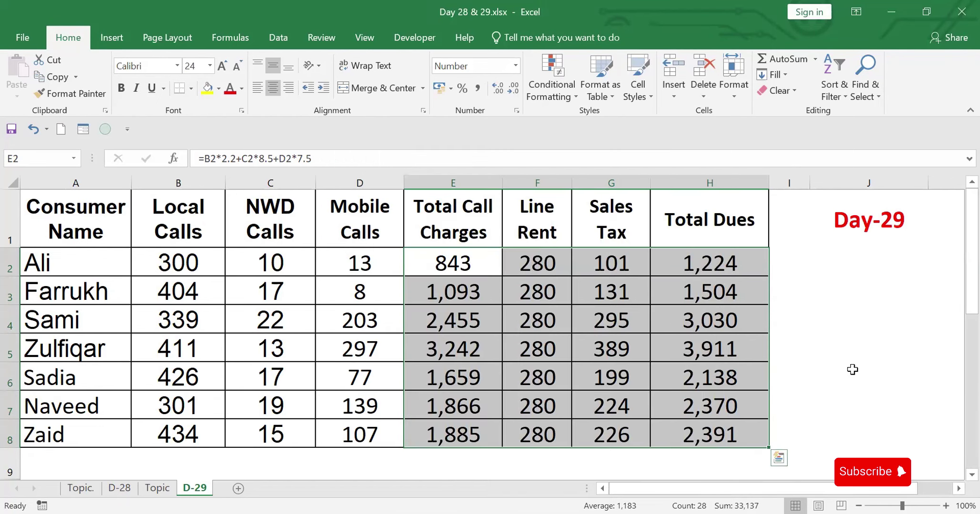
pyautogui.click(852, 370)
pyautogui.doubleClick(853, 370)
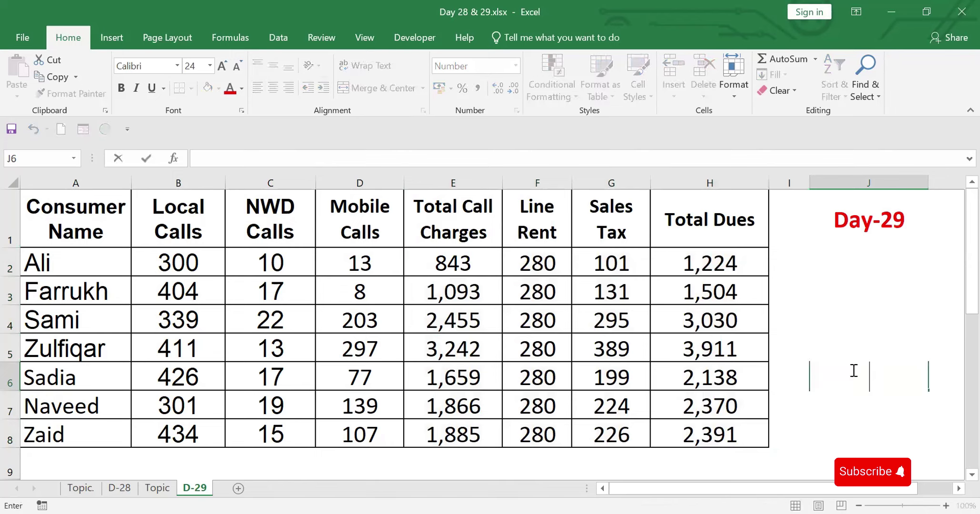